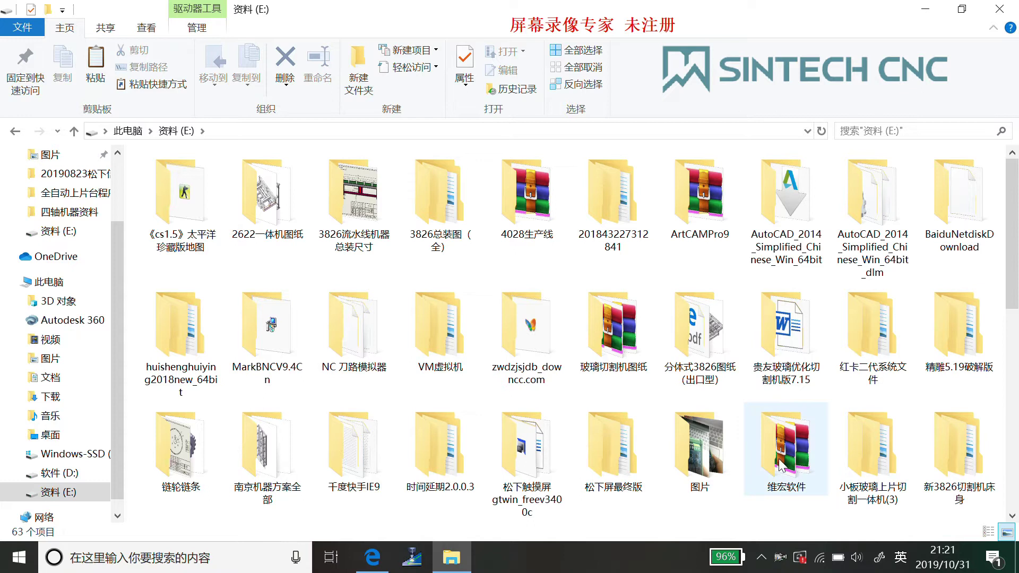
Open the 精雕5.19破解版 folder on drive E and the folder of the same name inside it.
double_click(952, 343)
left_click(227, 183)
double_click(228, 180)
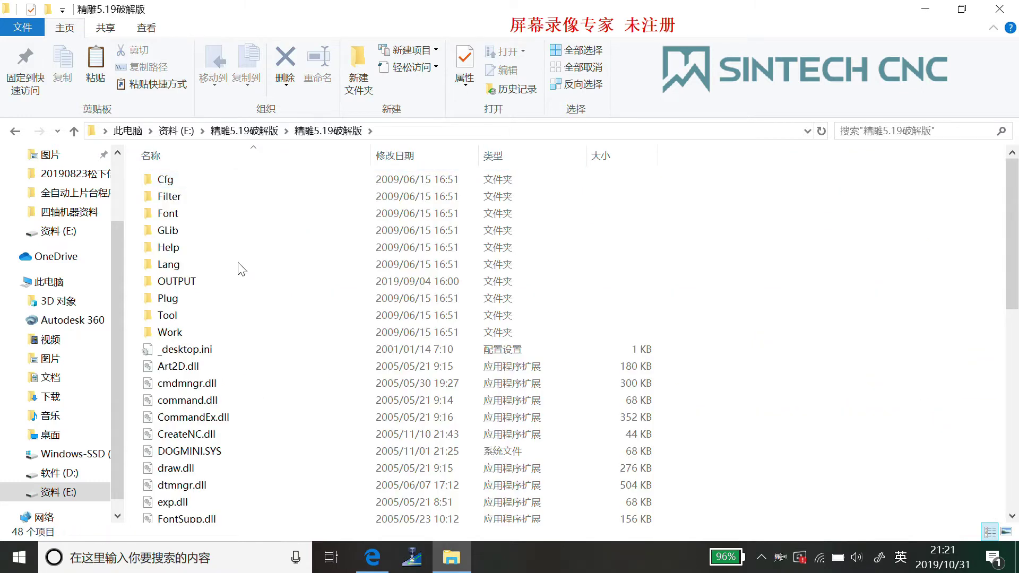
Find JDPaint.exe in the program folder and launch it.
scroll(244, 371, "down", 7)
scroll(243, 378, "down", 2)
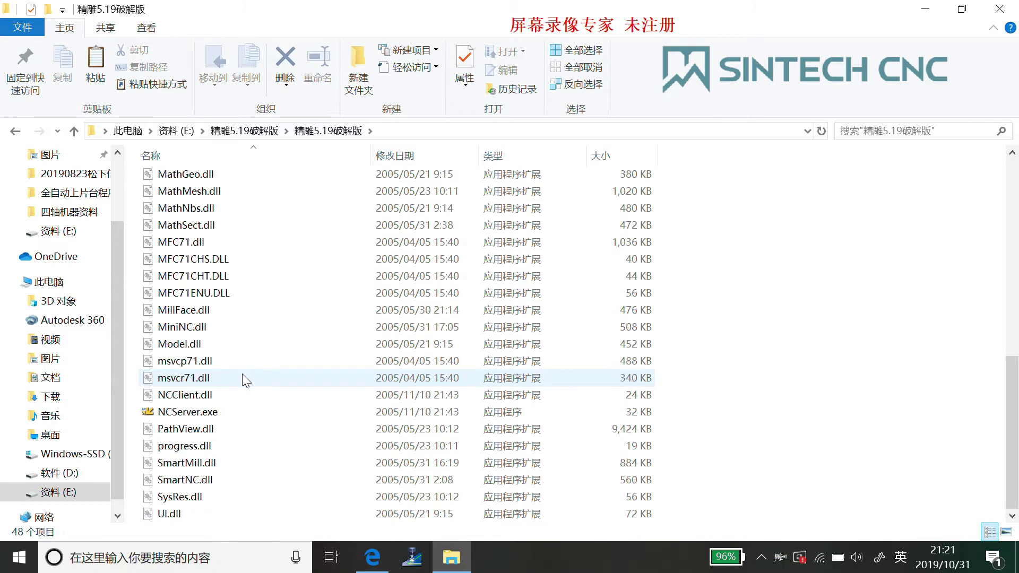
left_click(208, 412)
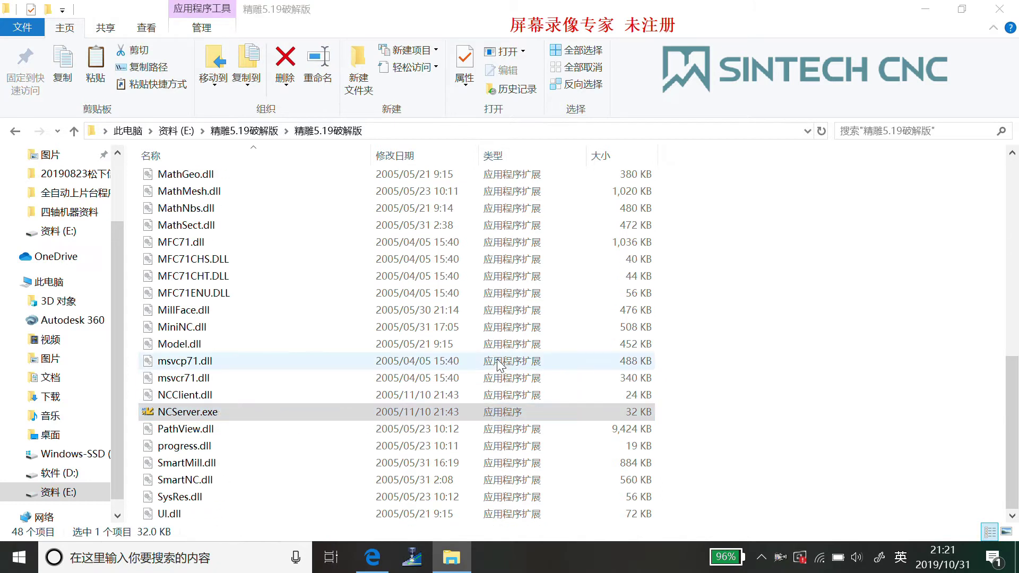
scroll(221, 361, "up", 3)
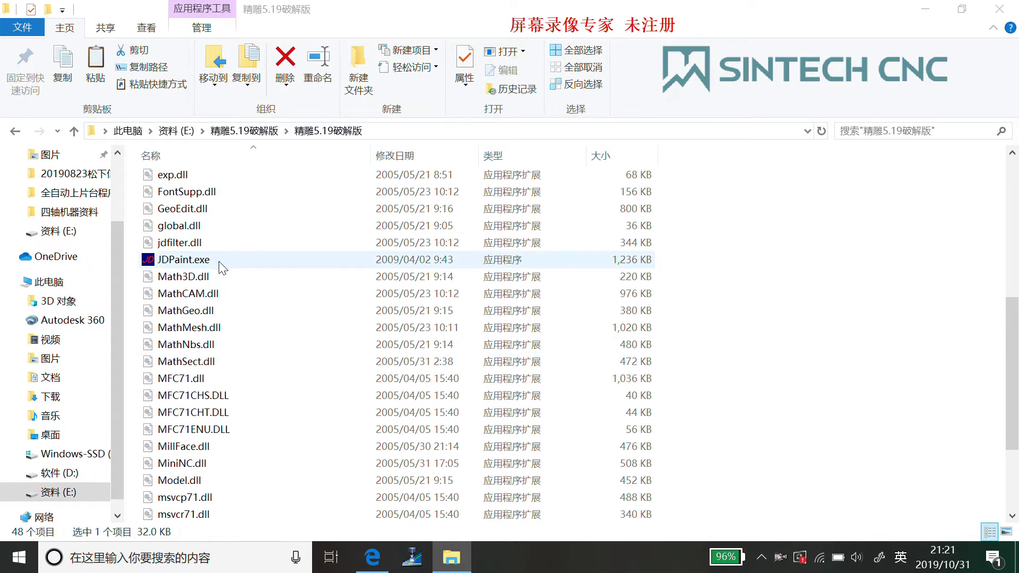
left_click(173, 262)
double_click(170, 262)
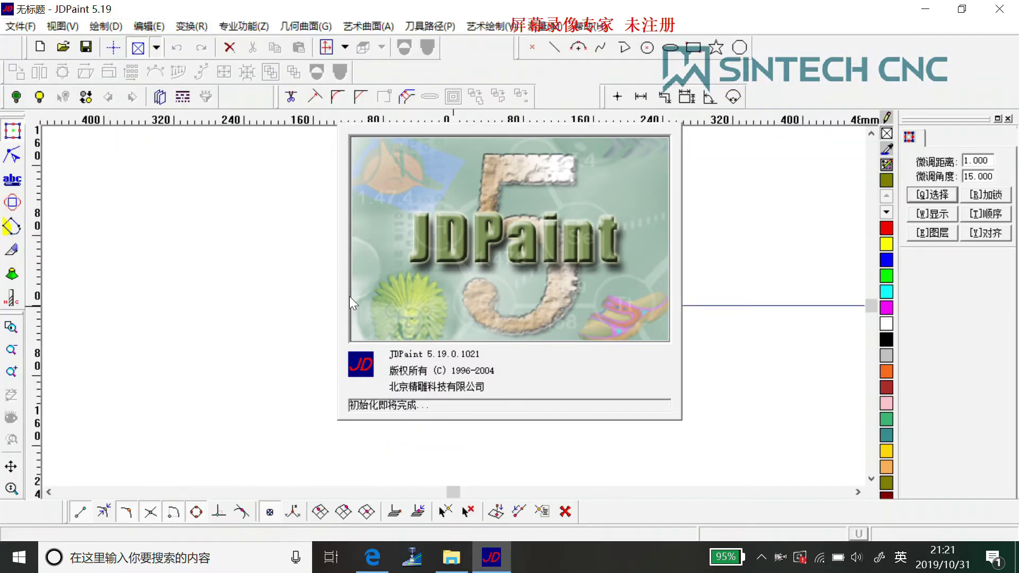
scroll(535, 287, "down", 3)
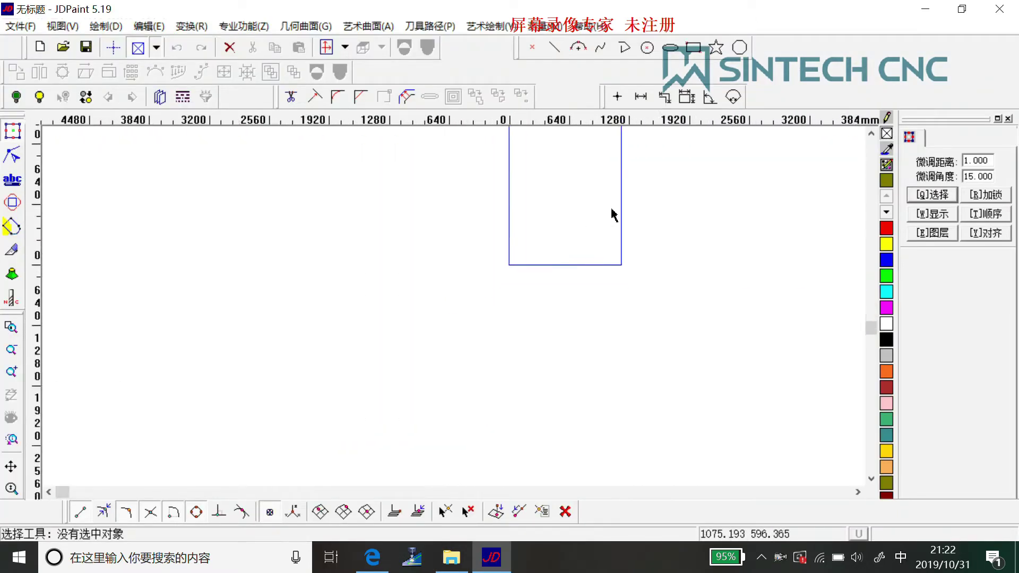
scroll(550, 168, "up", 1)
scroll(473, 209, "down", 1)
middle_click_drag(473, 209, 531, 158)
scroll(531, 168, "up", 3)
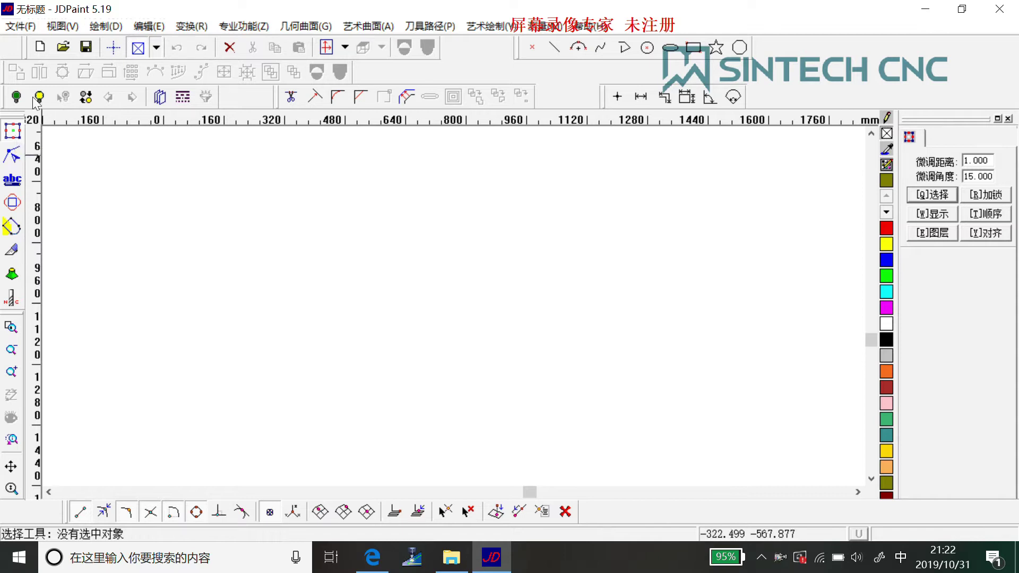
Start an import of 3D curves and surfaces (三维曲线曲面) with the file type set to STL Files (*.stl).
left_click(20, 26)
mouse_move(154, 151)
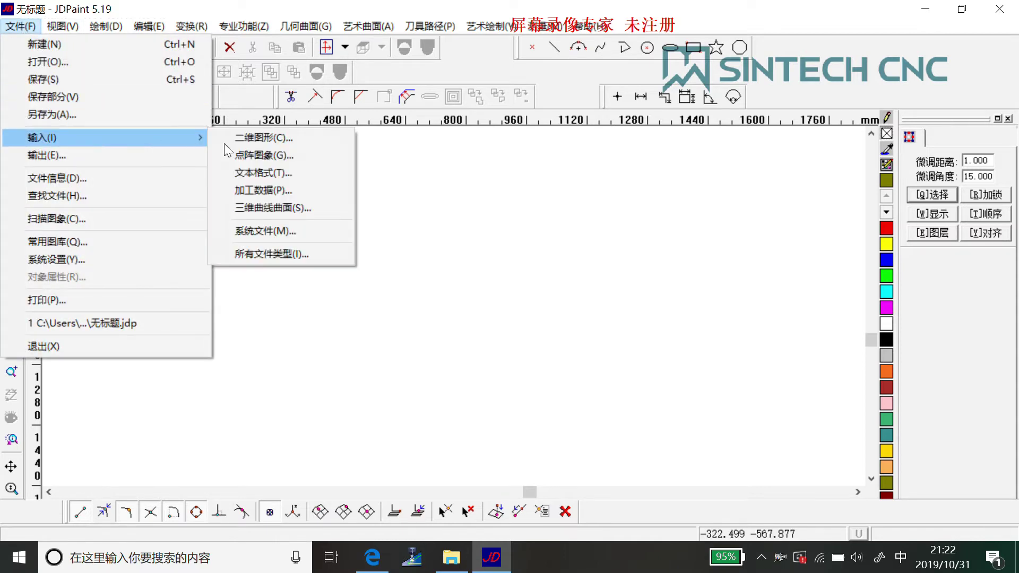
left_click(287, 206)
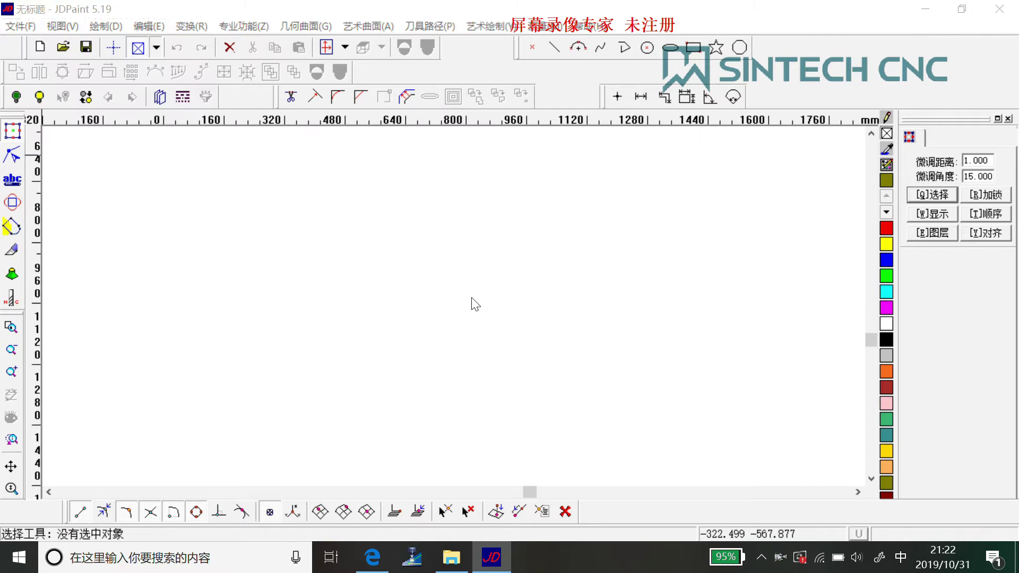
left_click(525, 391)
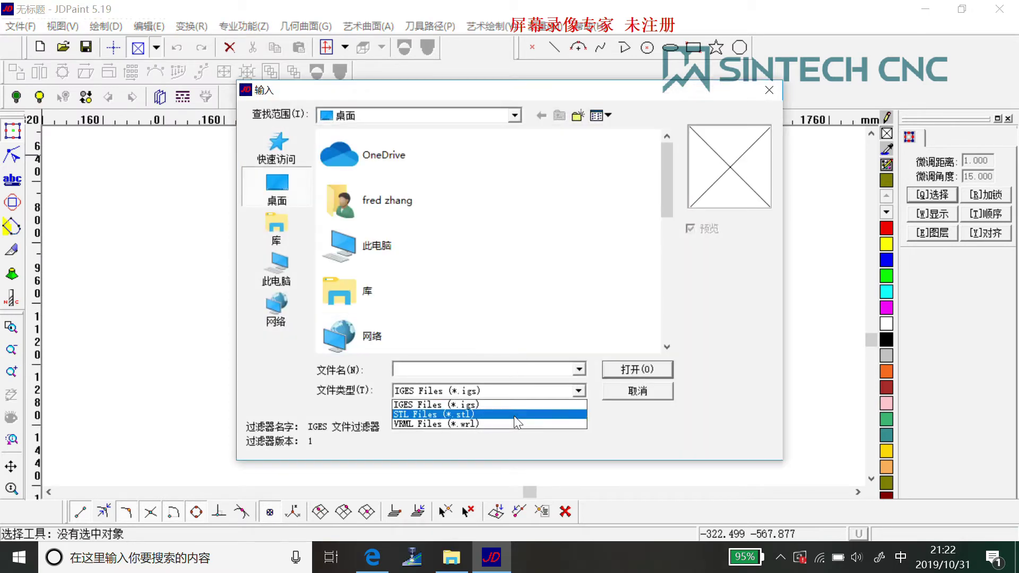
left_click(512, 405)
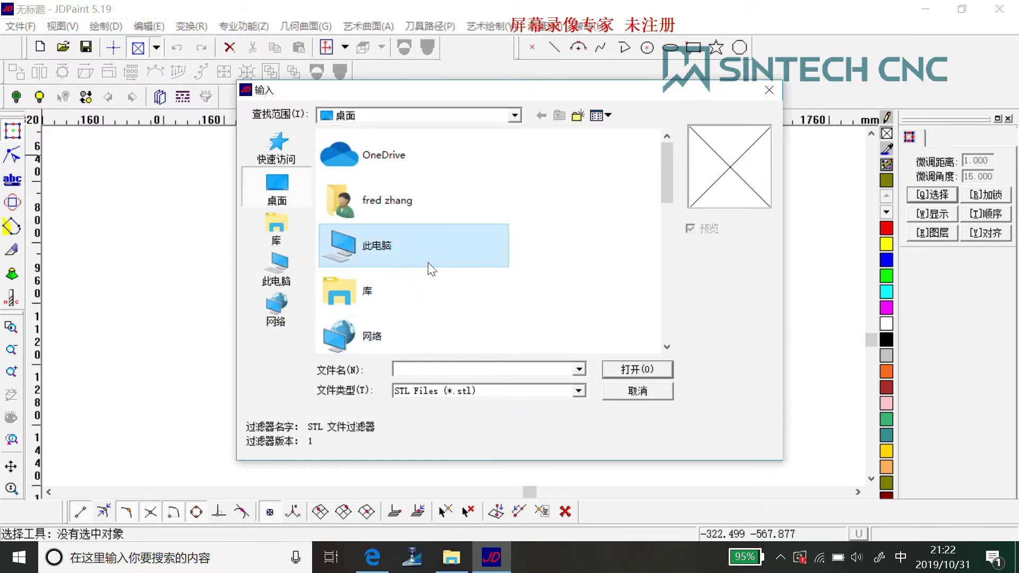
Import the file 1300曲率工装正确.STL from the 四轴机器资料 folder on the desktop.
scroll(427, 262, "down", 5)
scroll(497, 257, "down", 2)
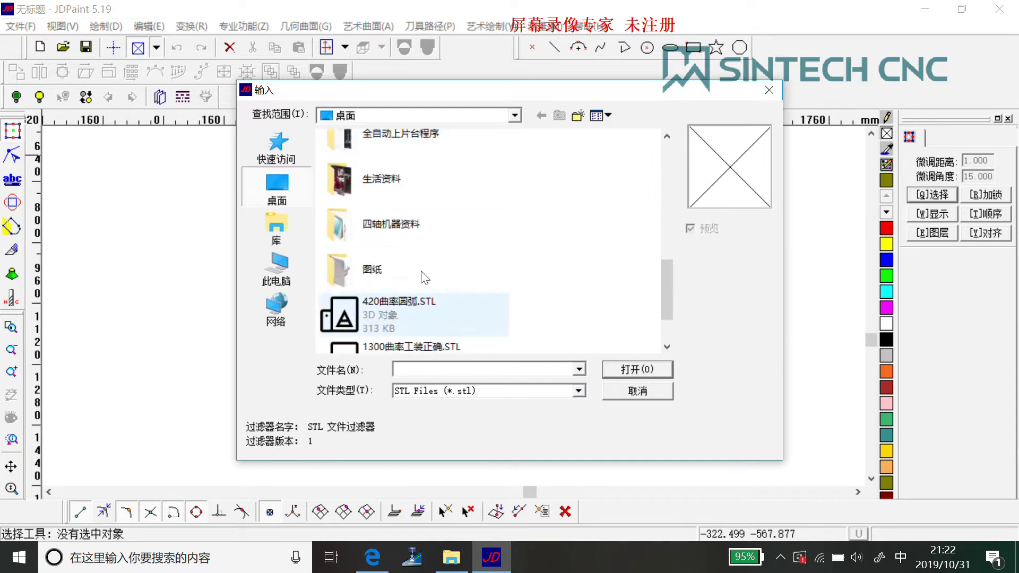
left_click(400, 229)
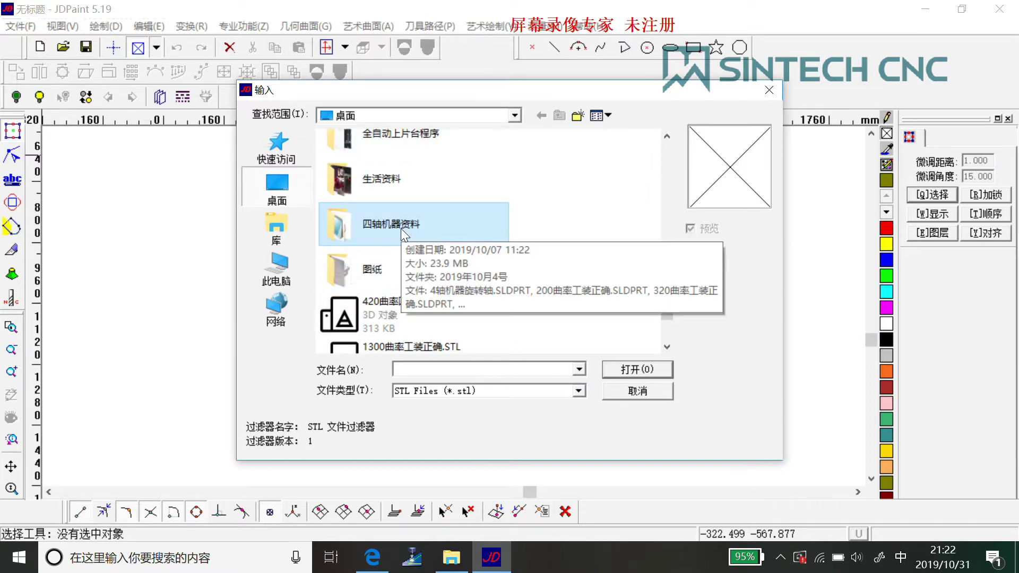
scroll(419, 234, "down", 2)
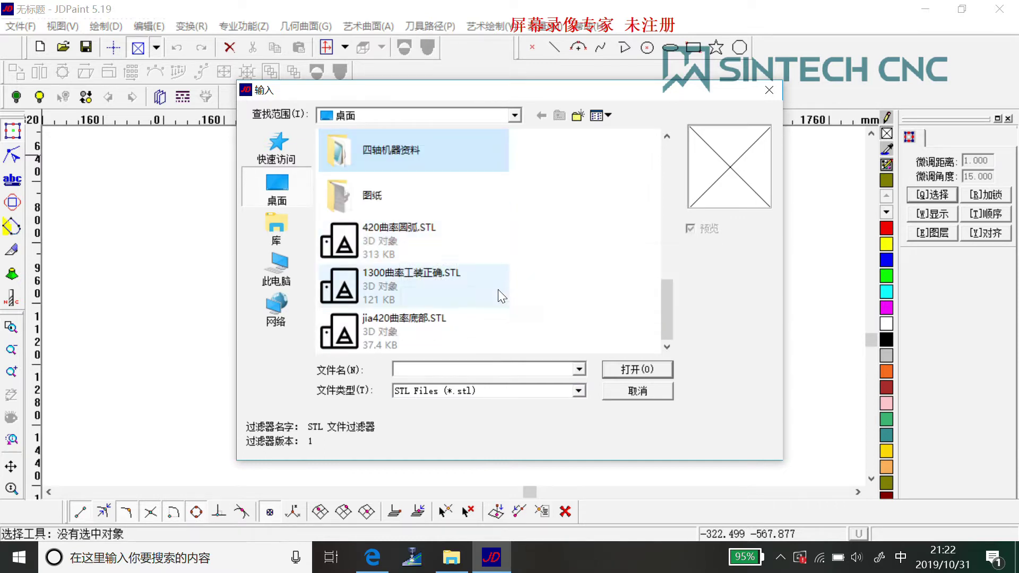
double_click(389, 157)
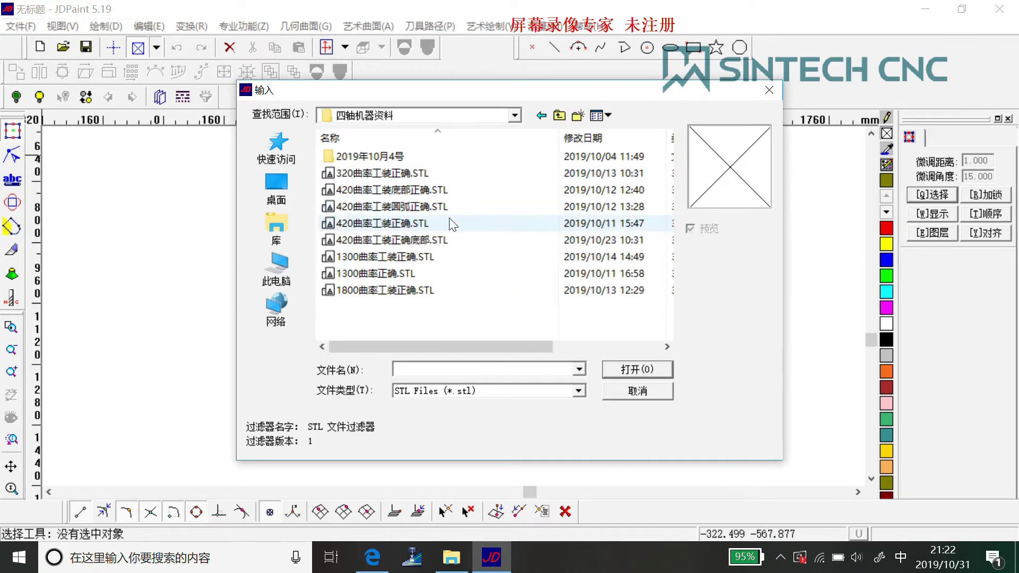
left_click(417, 260)
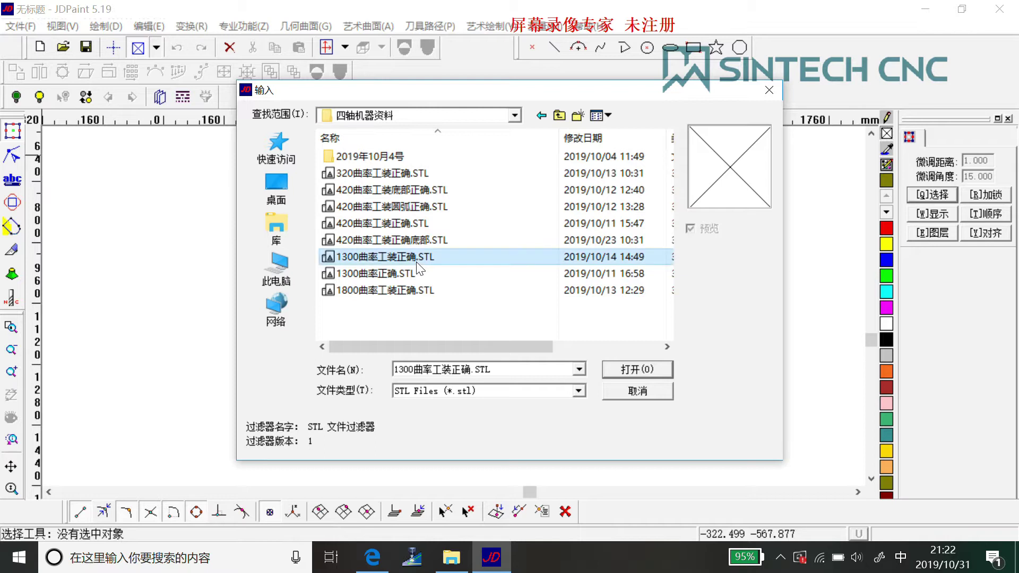
left_click(637, 372)
Place the imported model inside the blue work area near its lower-left corner and deselect it.
scroll(542, 296, "down", 4)
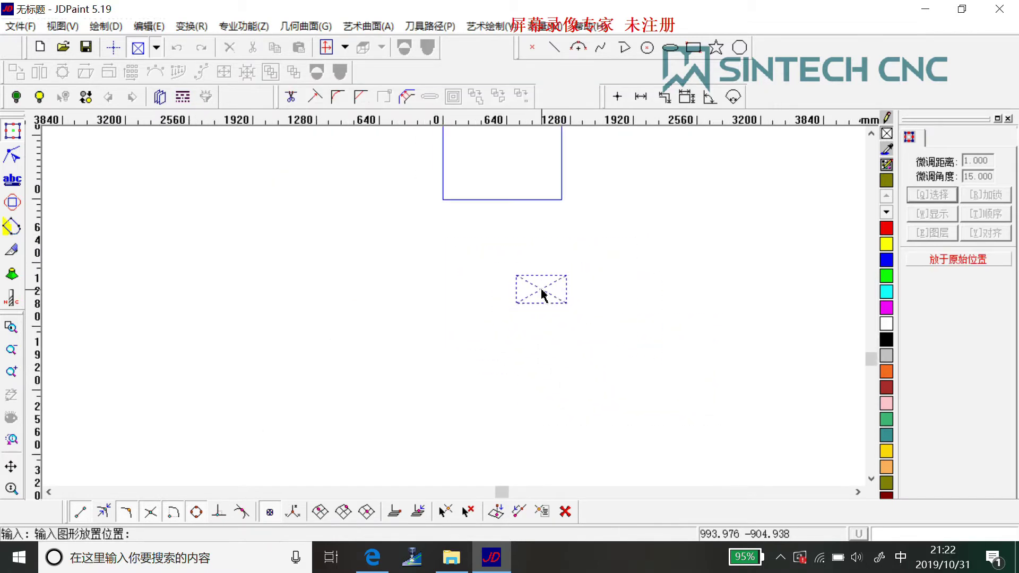
scroll(494, 191, "up", 2)
scroll(474, 171, "up", 3)
scroll(474, 182, "down", 1)
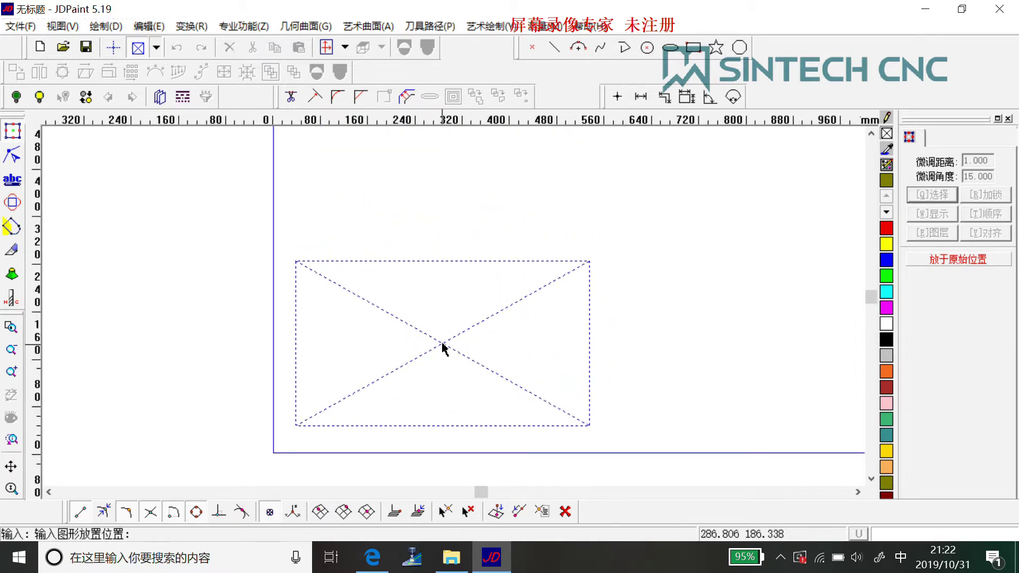
left_click(446, 331)
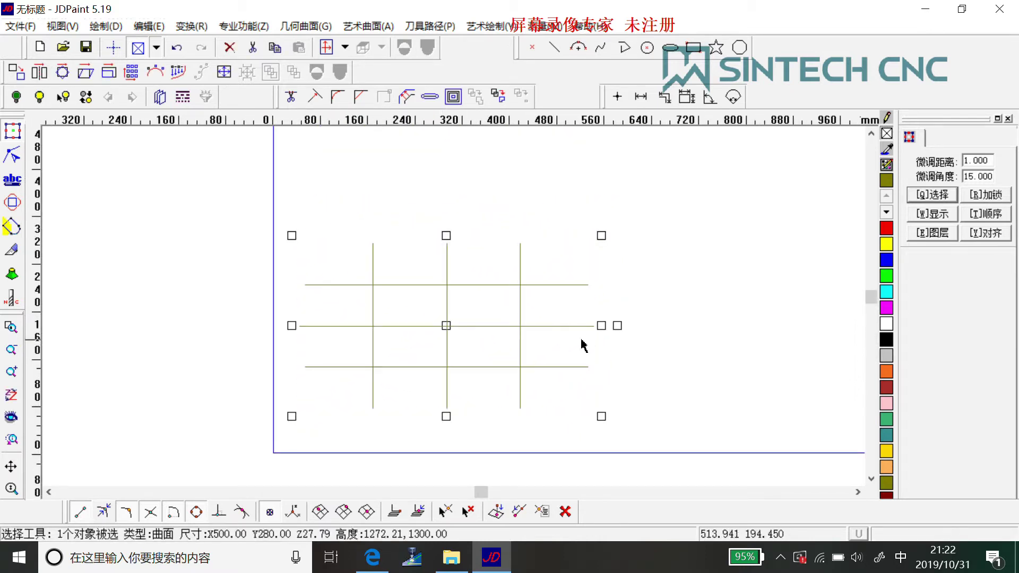
left_click(693, 347)
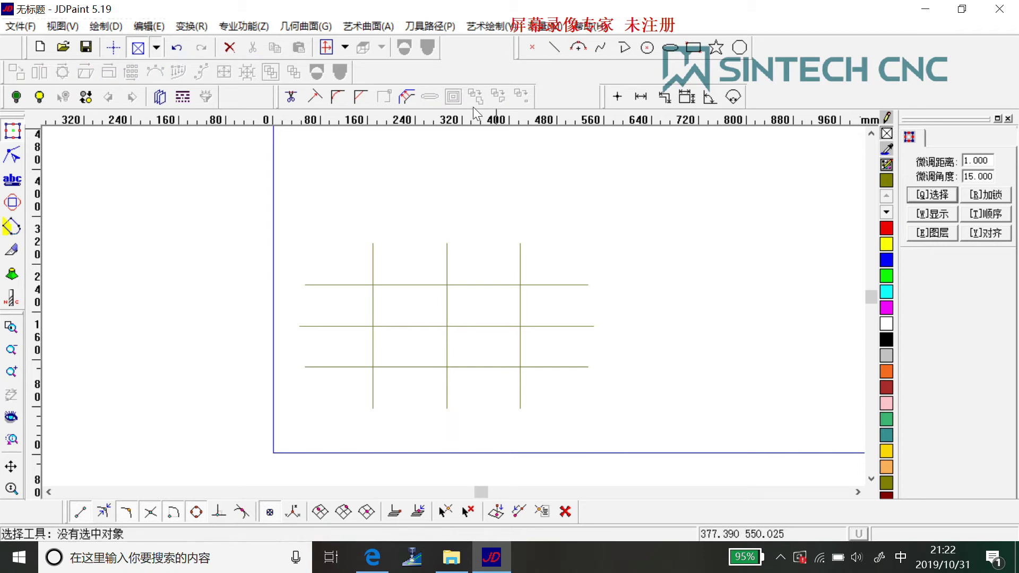
Select the imported surface, switch the display mode to rendered (渲染显示), and bring the whole part into view.
left_click(471, 289)
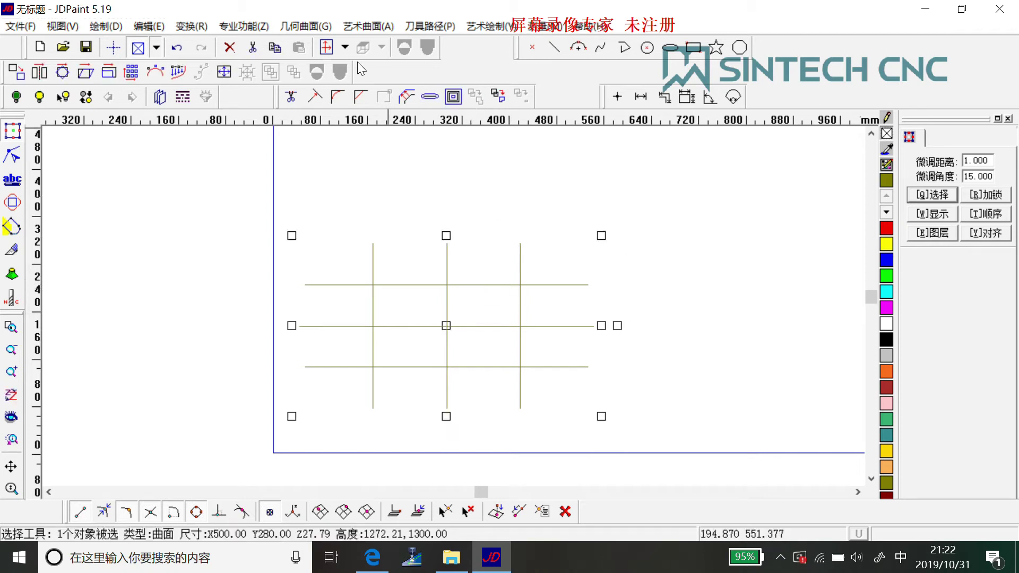
left_click(346, 50)
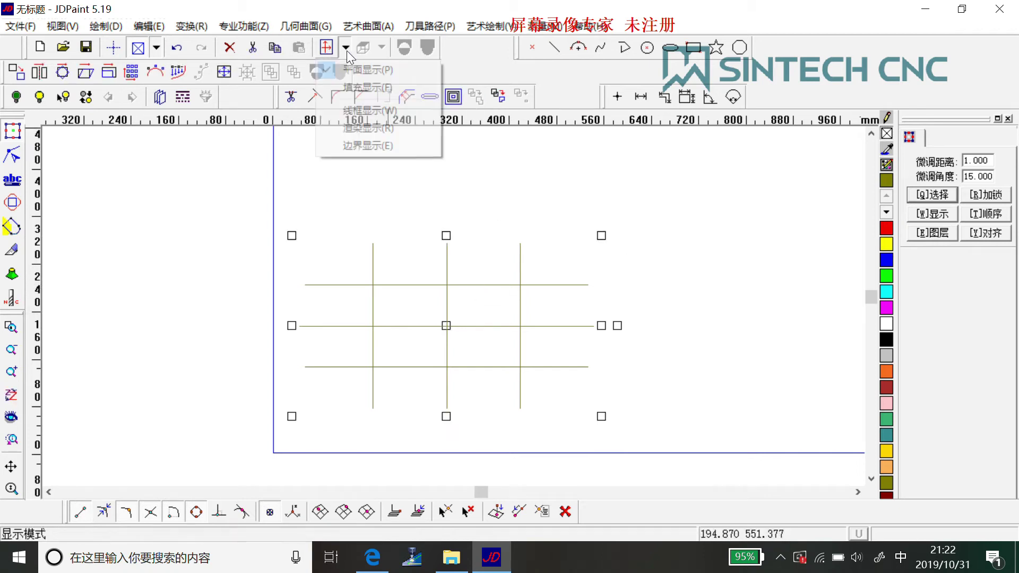
left_click(366, 129)
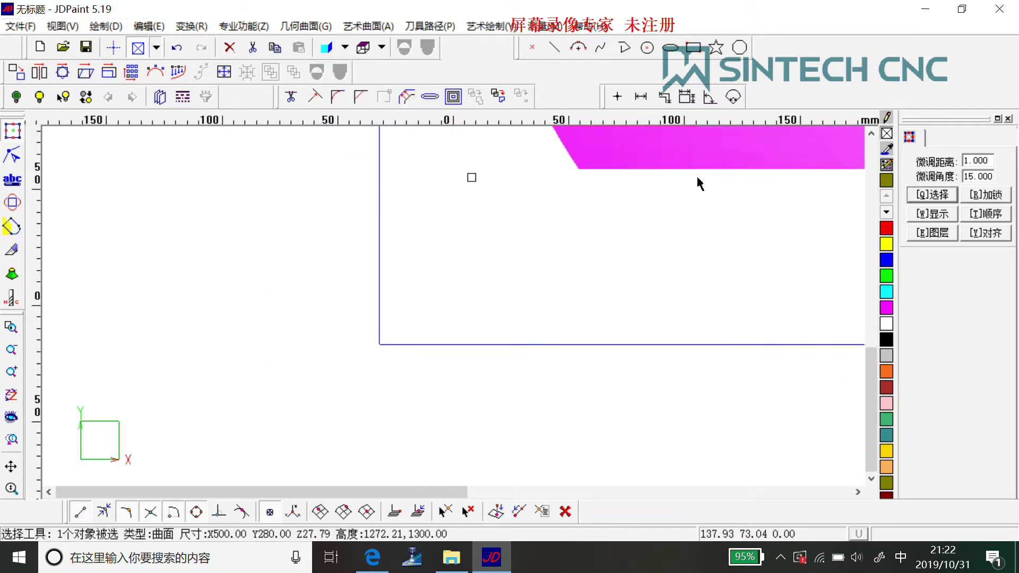
scroll(699, 183, "down", 5)
scroll(781, 144, "down", 3)
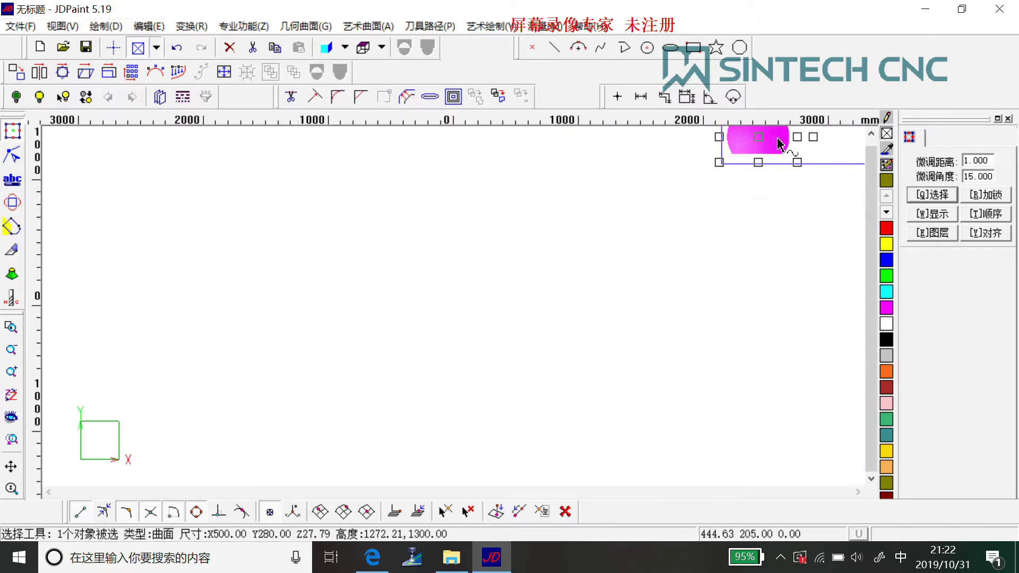
left_click(871, 134)
scroll(839, 136, "up", 6)
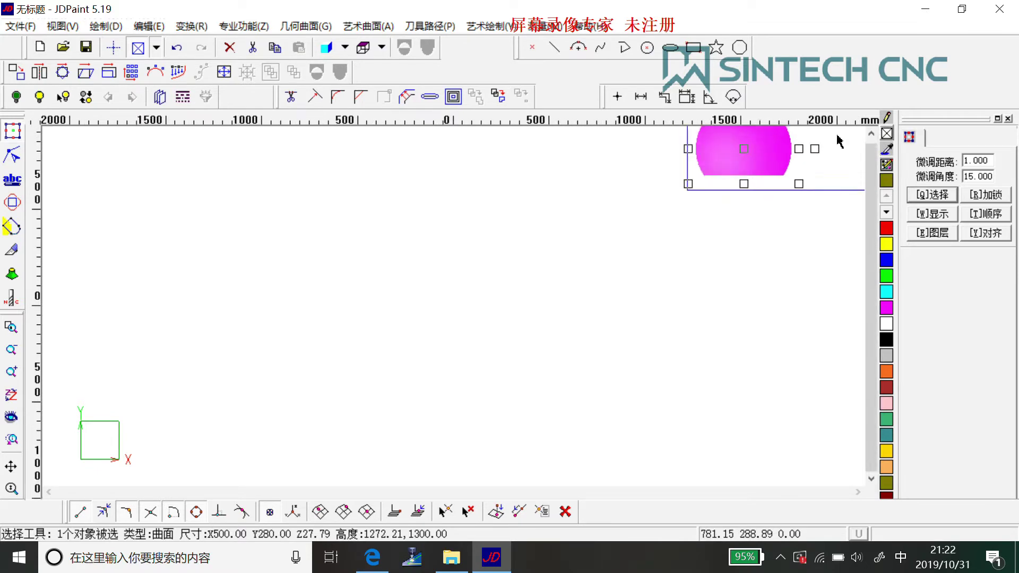
scroll(625, 205, "up", 1)
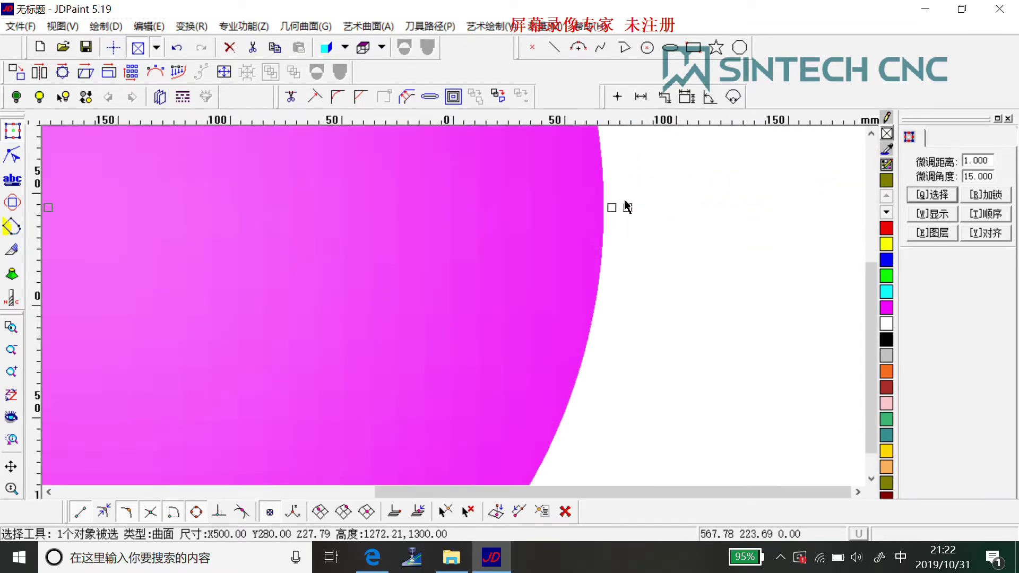
scroll(496, 245, "down", 2)
scroll(201, 175, "up", 2)
scroll(223, 207, "down", 3)
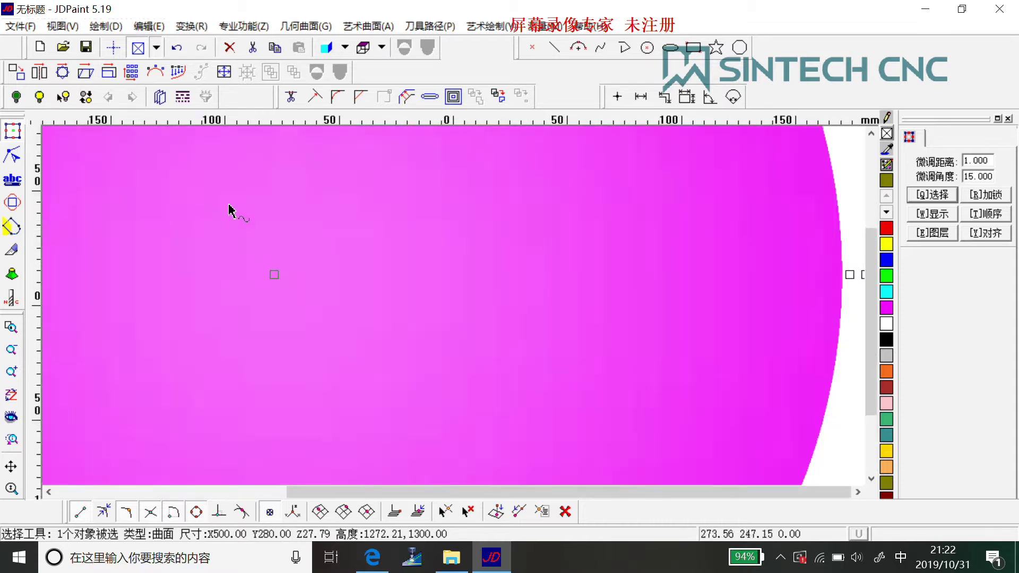
scroll(148, 160, "up", 2)
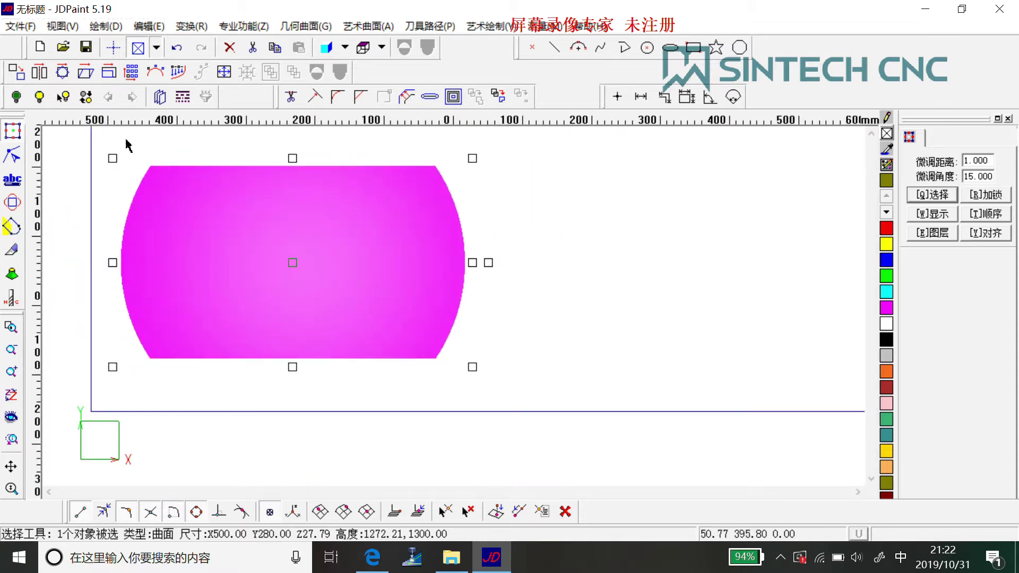
Rotate the view around the rendered surface to examine its curved shape in 3D.
key("F8")
left_click(424, 323)
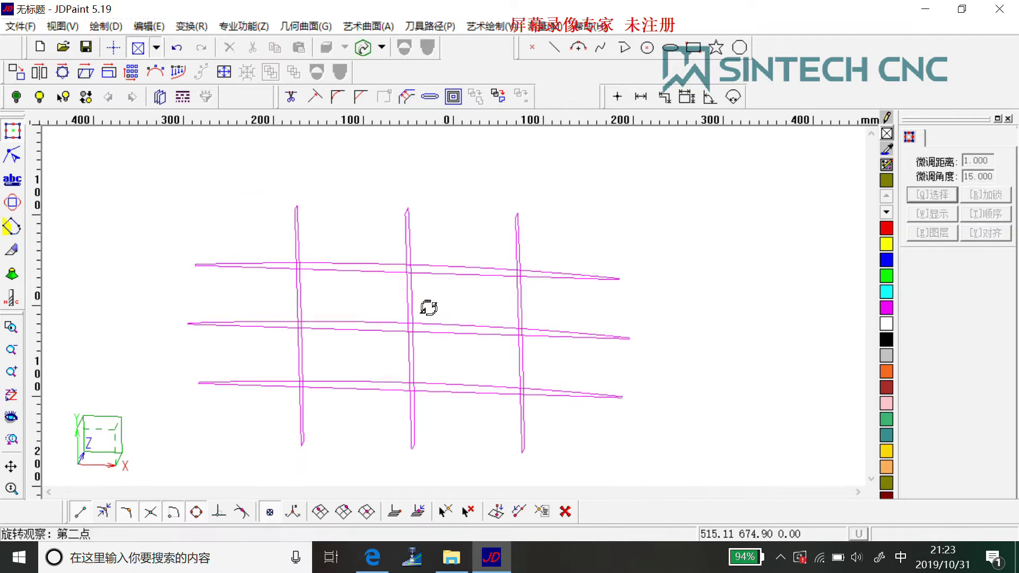
left_click(424, 282)
scroll(419, 298, "down", 2)
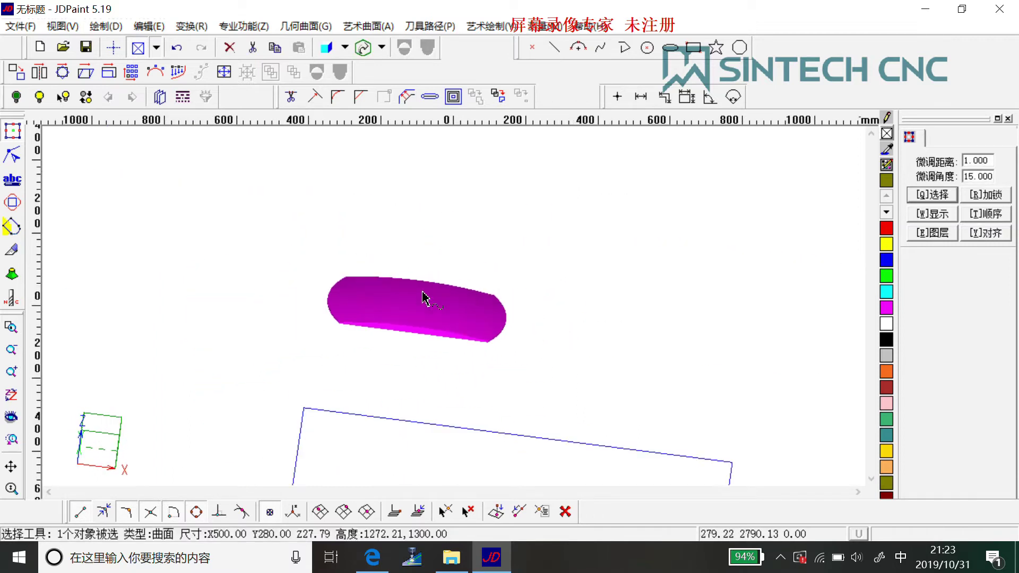
key("F8")
left_click(423, 296)
left_click(431, 315)
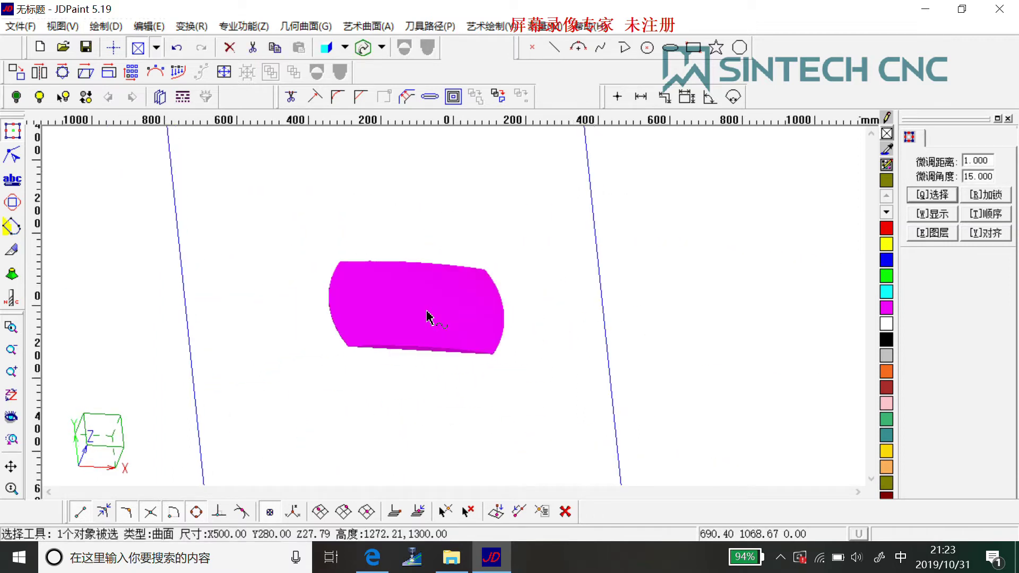
Return to the top view (俯视图), frame the part within the work area, and deselect it.
left_click(381, 53)
left_click(387, 69)
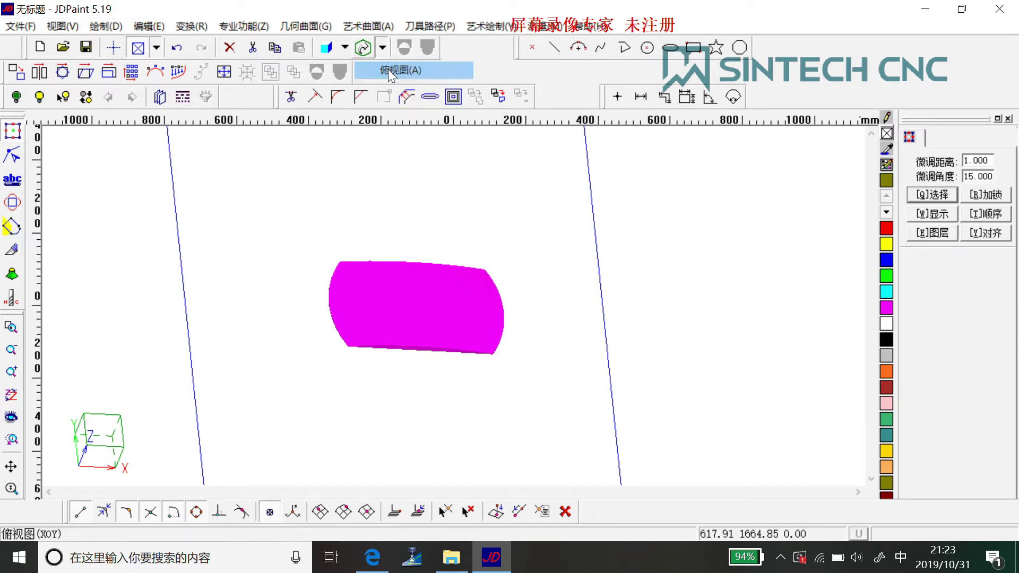
scroll(598, 332, "down", 3)
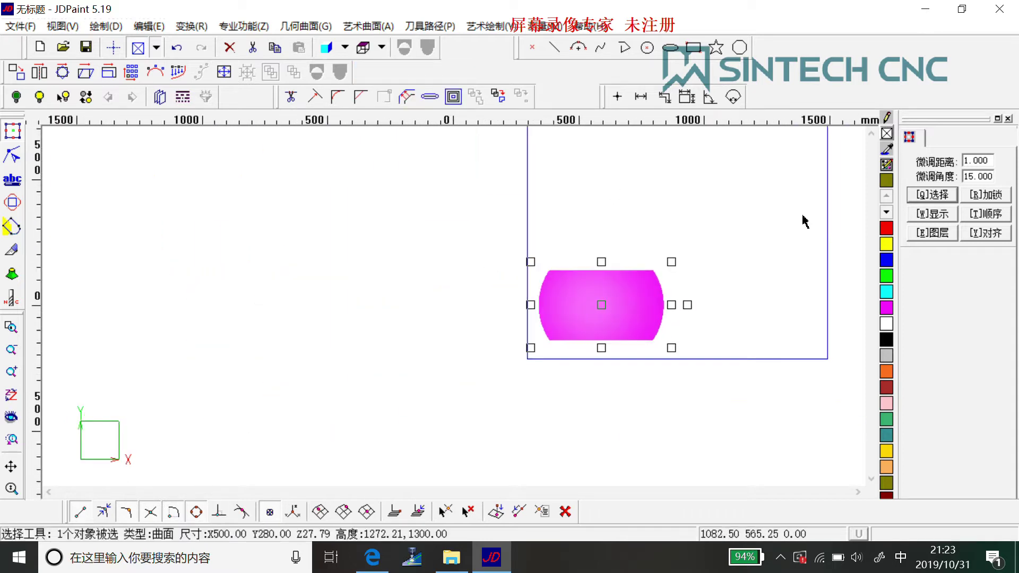
scroll(844, 265, "up", 1)
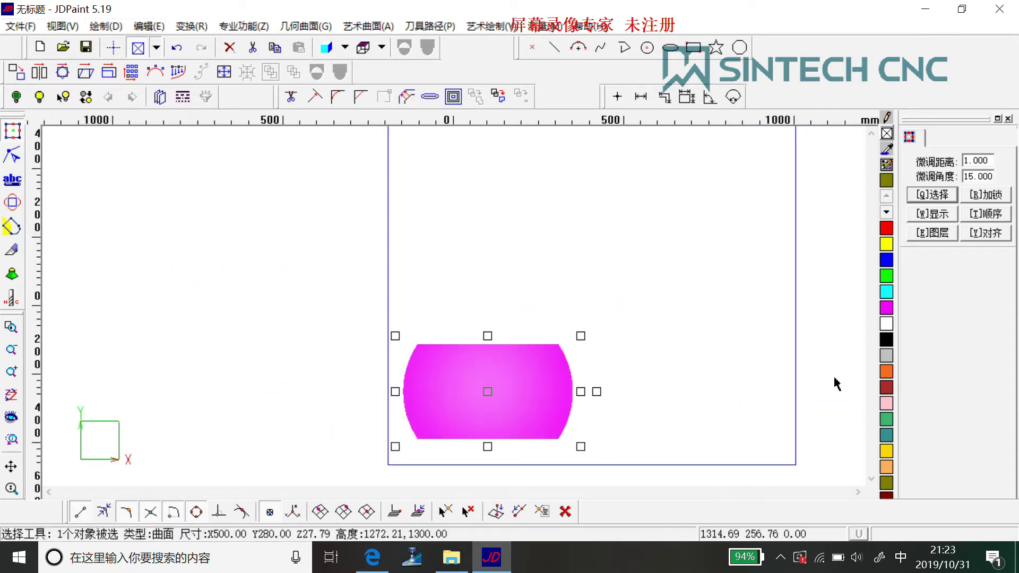
left_click(739, 391)
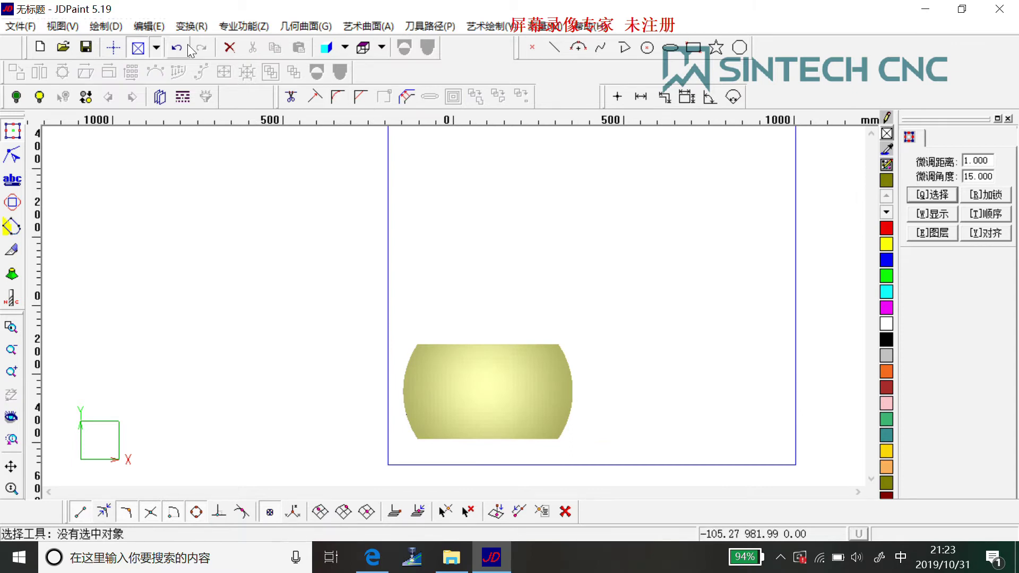
left_click(191, 25)
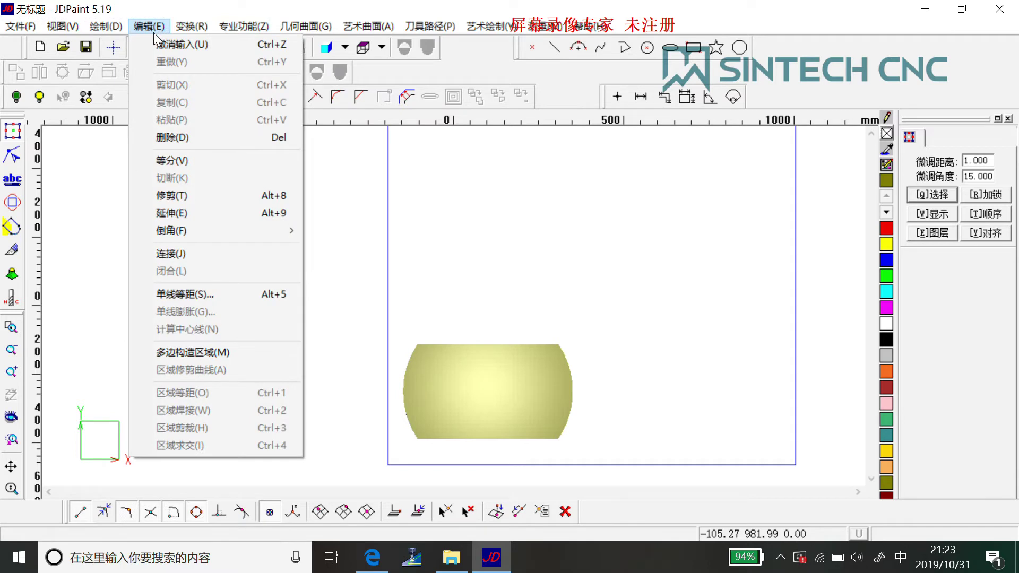
left_click(137, 192)
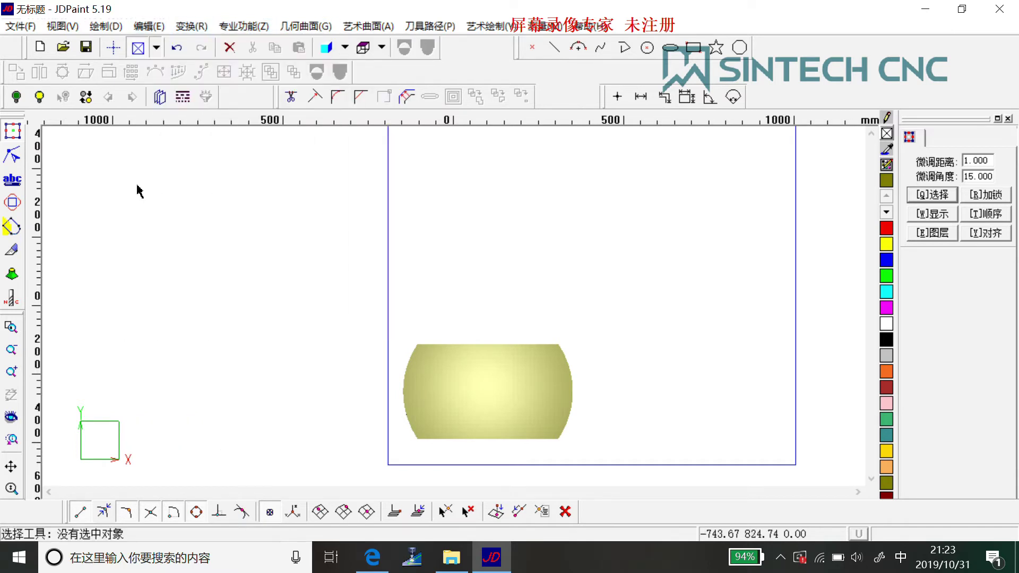
left_click(555, 50)
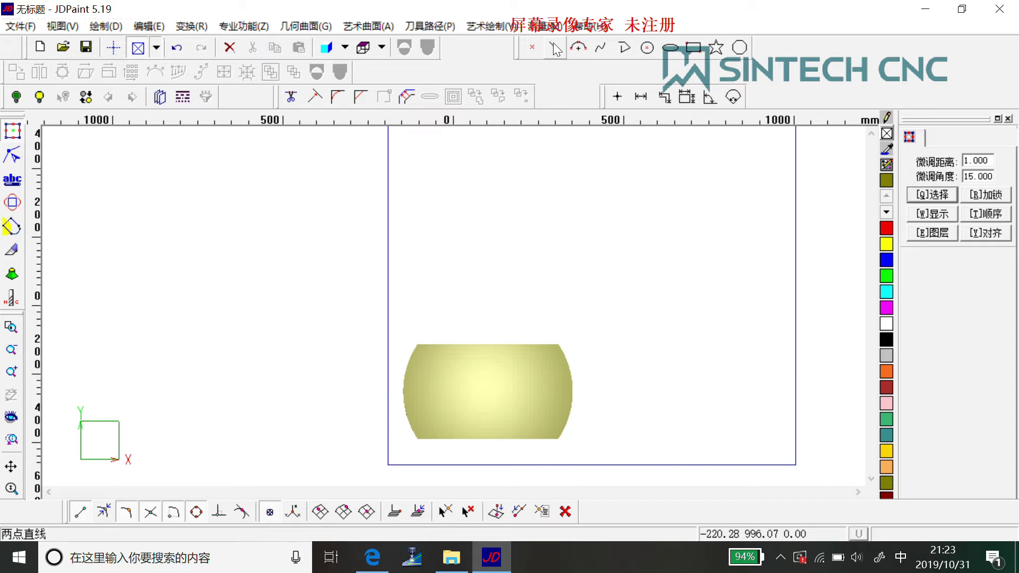
key("Escape")
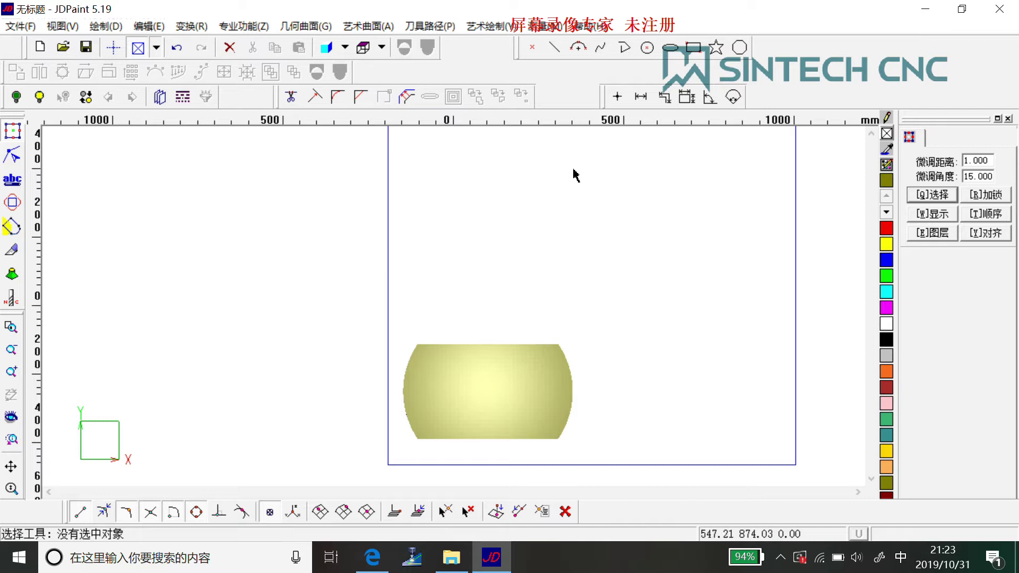
Draw an L-shaped two-point polyline (两点直线) about 300 mm wide and 329 mm tall above the part, with orthogonal drawing enabled.
left_click(556, 50)
left_click(587, 202)
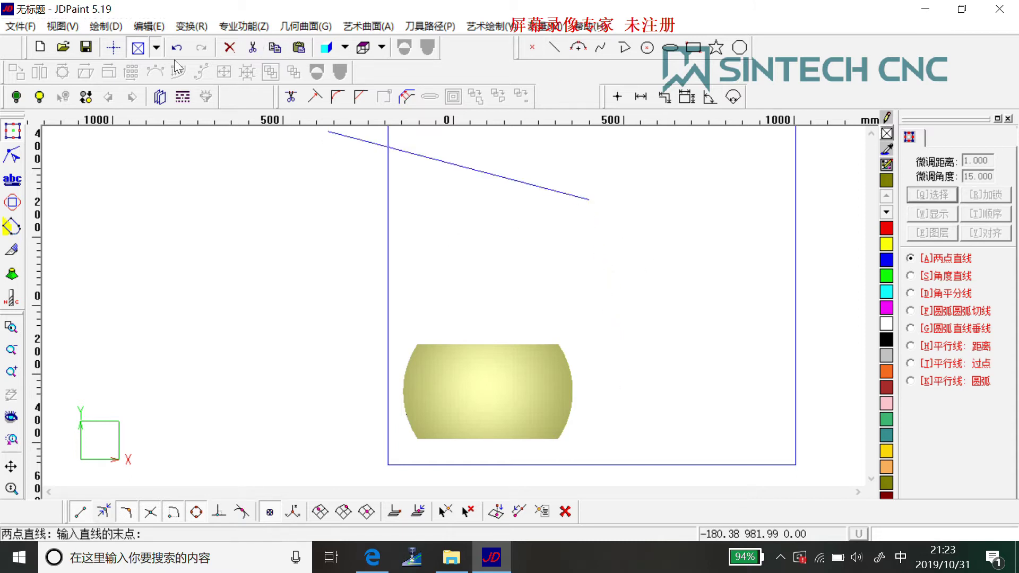
left_click(113, 48)
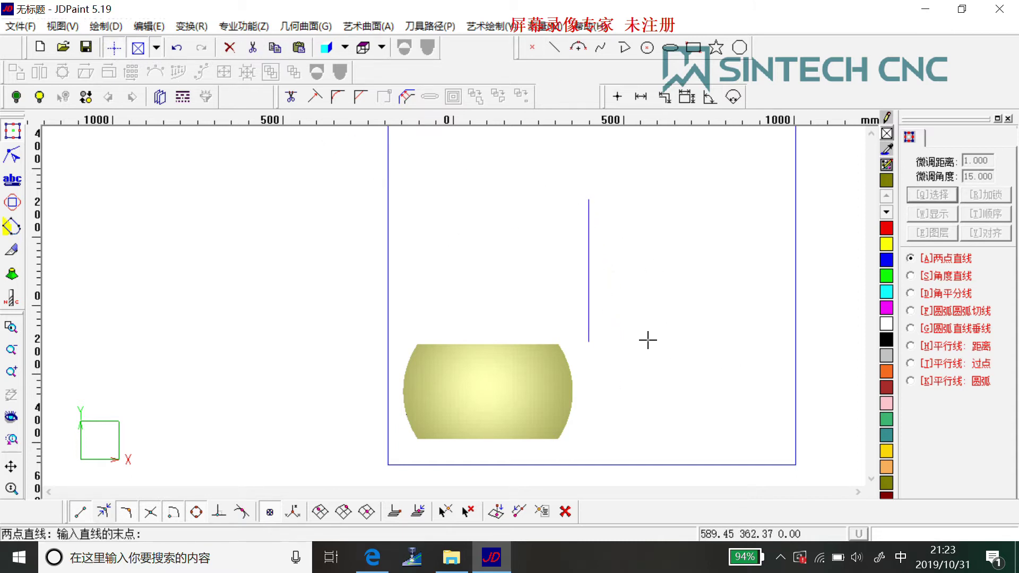
left_click(656, 312)
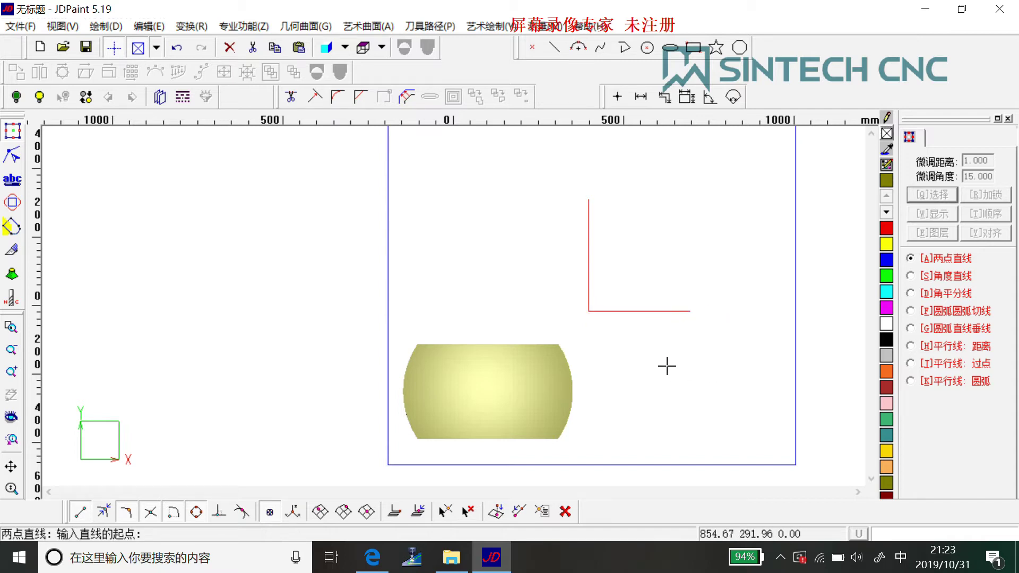
right_click(537, 405)
Try to rotate (旋转) the surface about the vertical line's upper end, using the L's corner as the reference point.
left_click(523, 399)
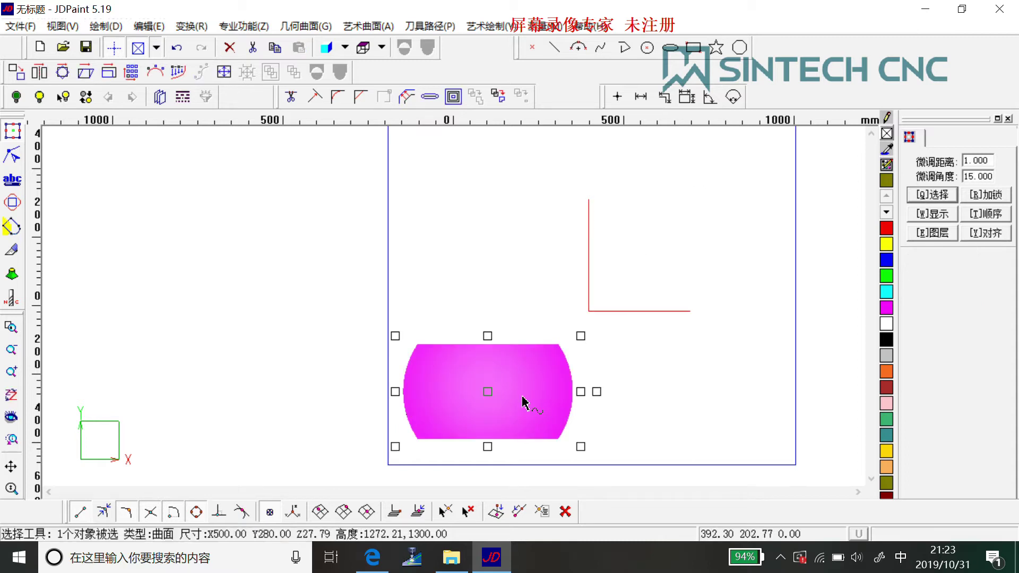
left_click(191, 26)
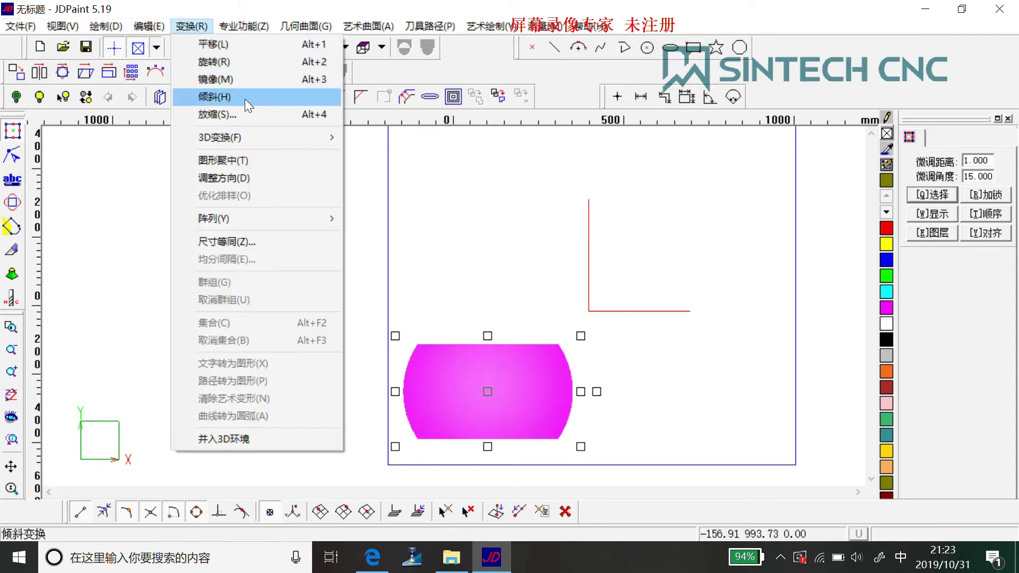
left_click(253, 64)
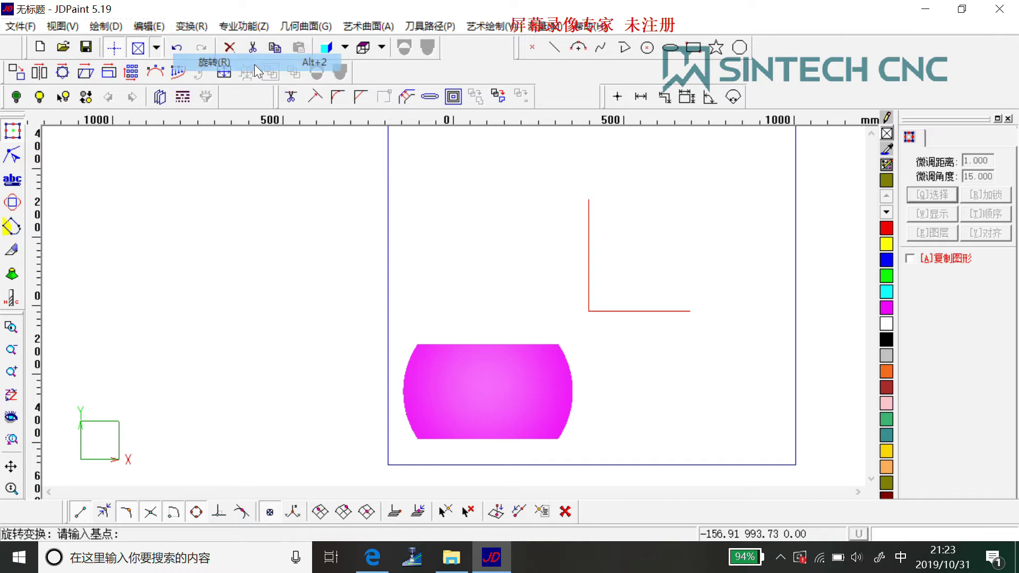
left_click(589, 200)
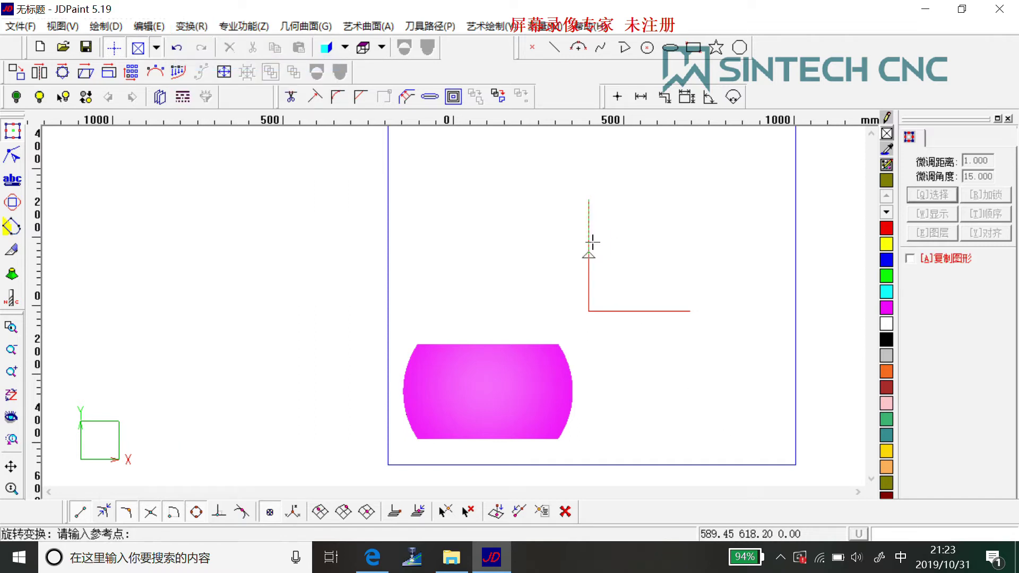
left_click(591, 310)
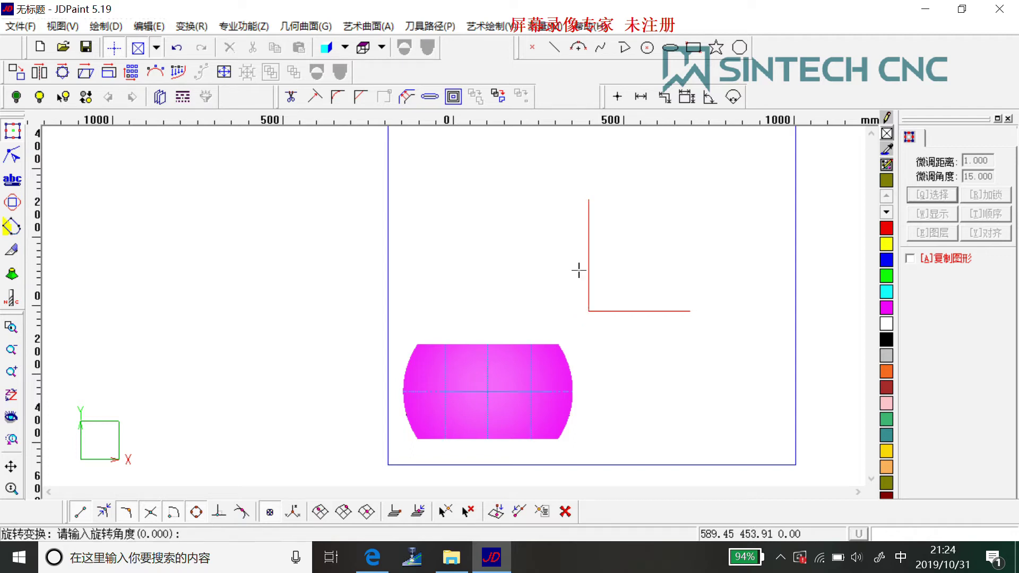
left_click(690, 312)
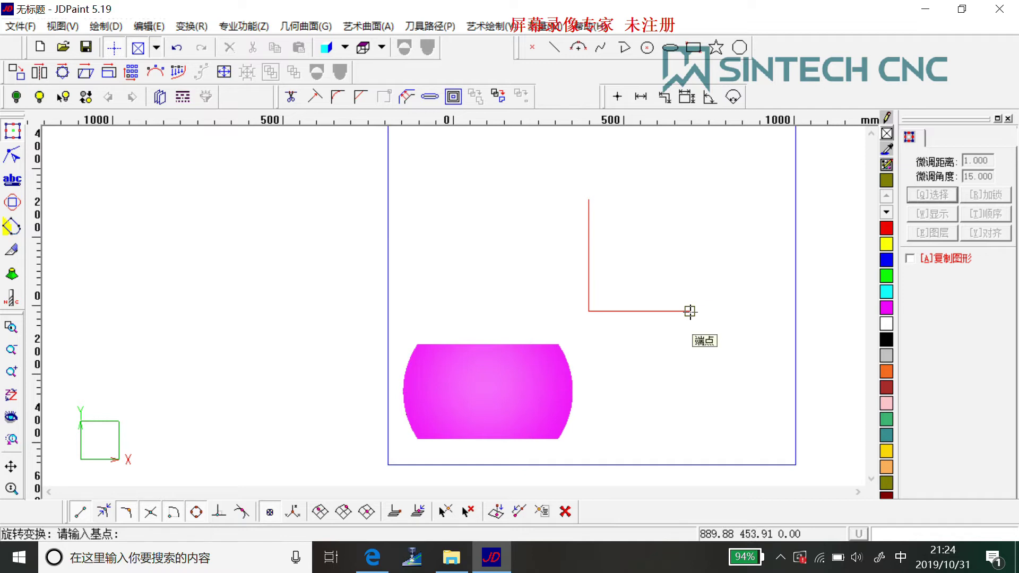
Try to rotate the surface 90° using free points near the L-shaped line instead of its corner.
scroll(719, 319, "down", 2)
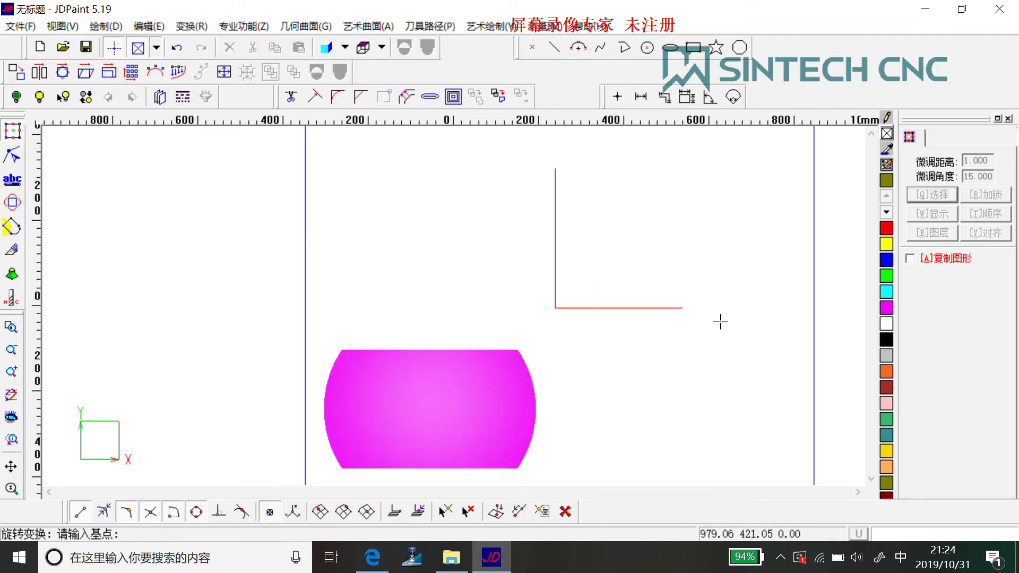
scroll(715, 287, "down", 1)
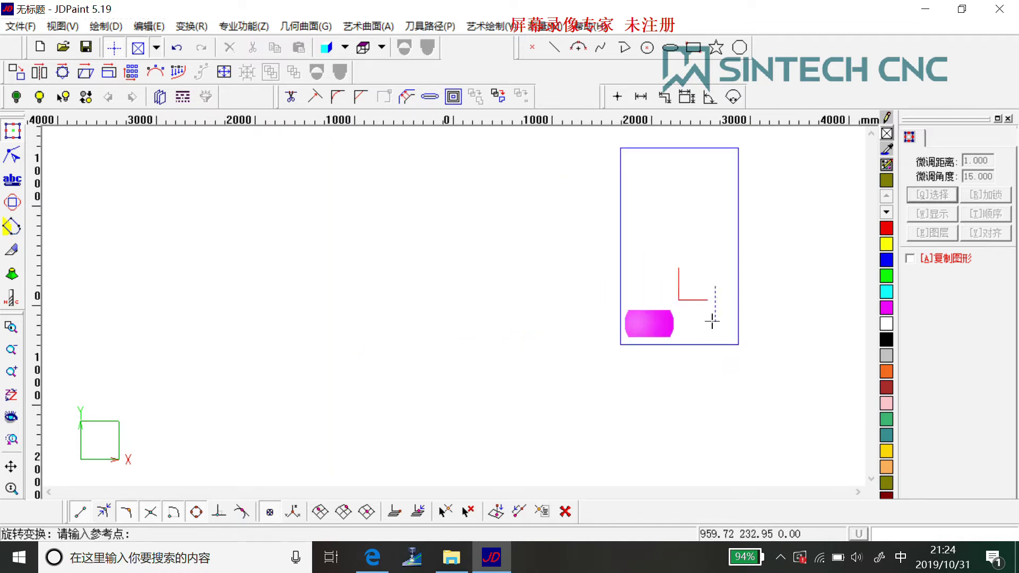
left_click(719, 276)
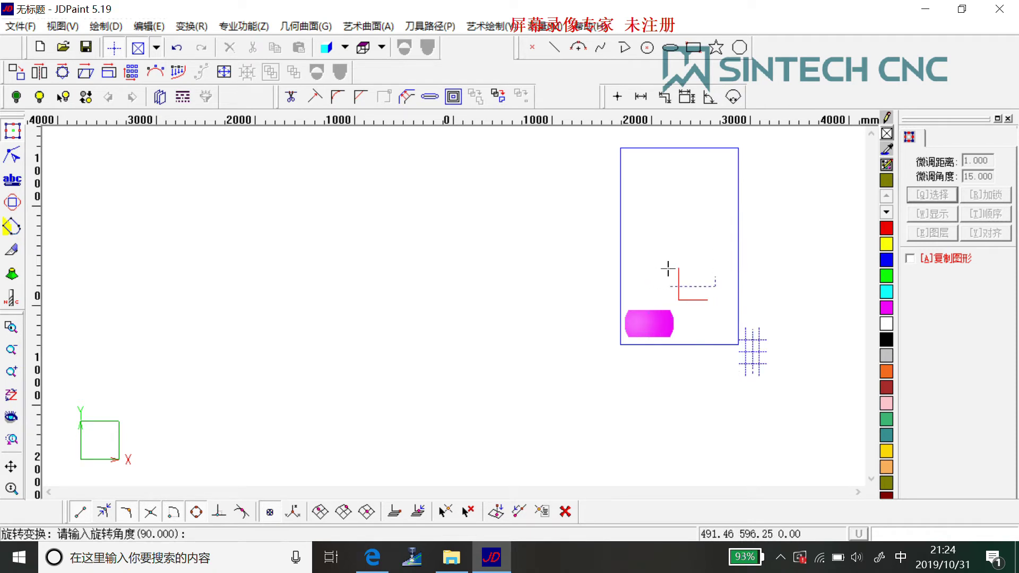
left_click(668, 269)
right_click(751, 352)
scroll(799, 357, "up", 2)
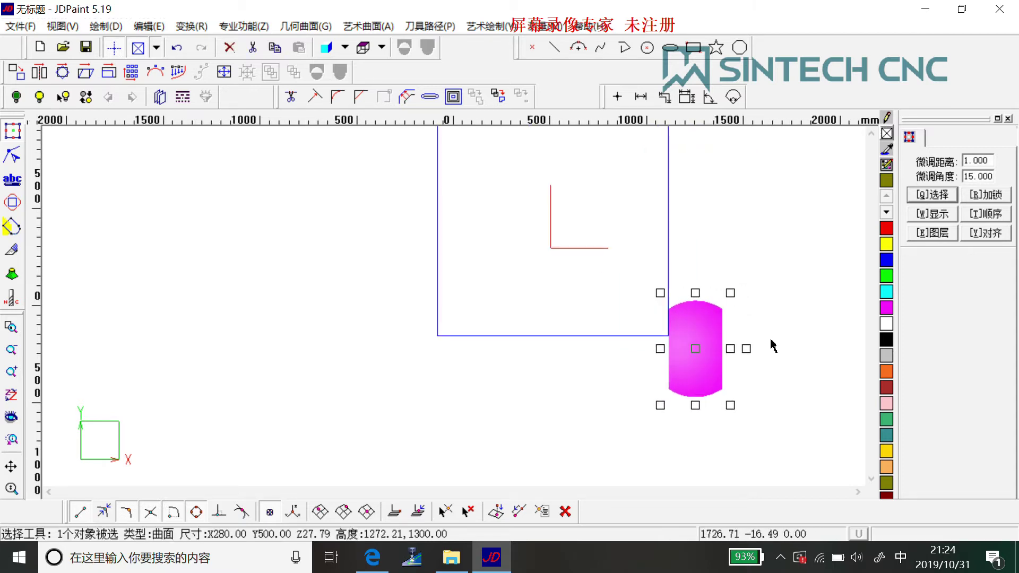
Undo the last rotation of the surface.
left_click(783, 354)
left_click(718, 357)
key("ctrl+z")
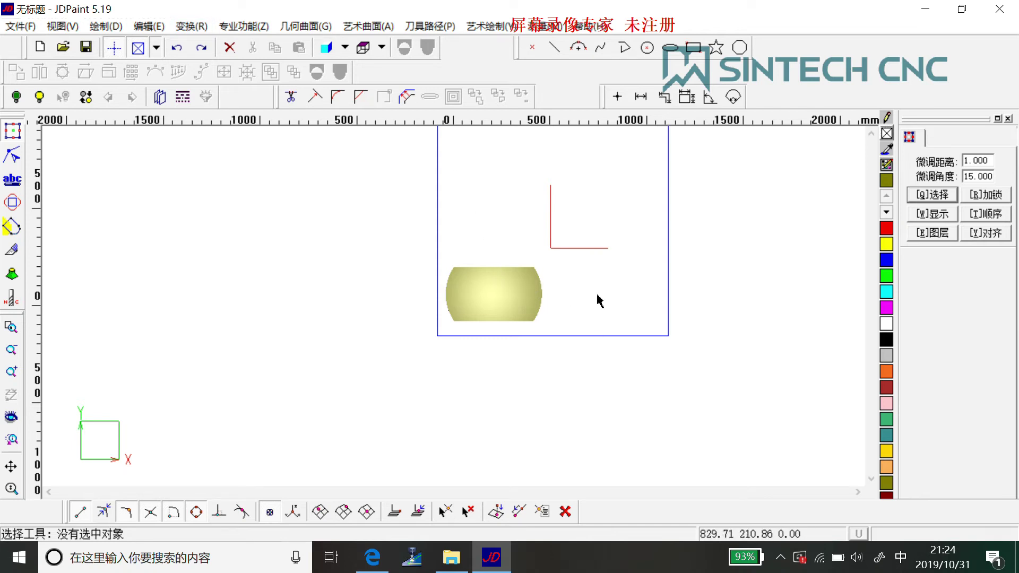
Rotate the surface 90° about the L-shaped line's corner, from the end of its horizontal leg to the end of its vertical leg.
scroll(546, 195, "up", 3)
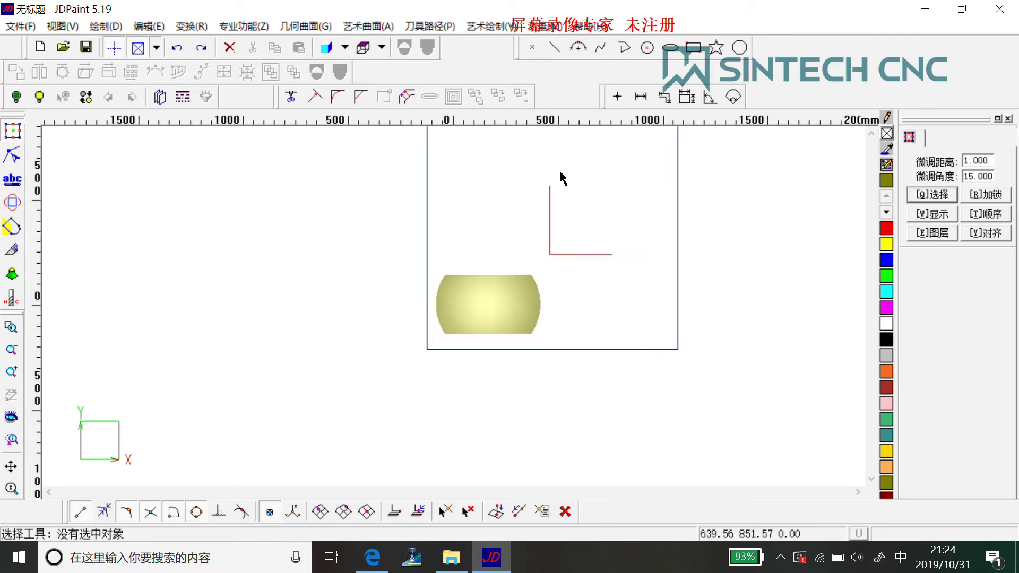
left_click(547, 200)
key("Escape")
left_click(505, 337)
left_click(192, 26)
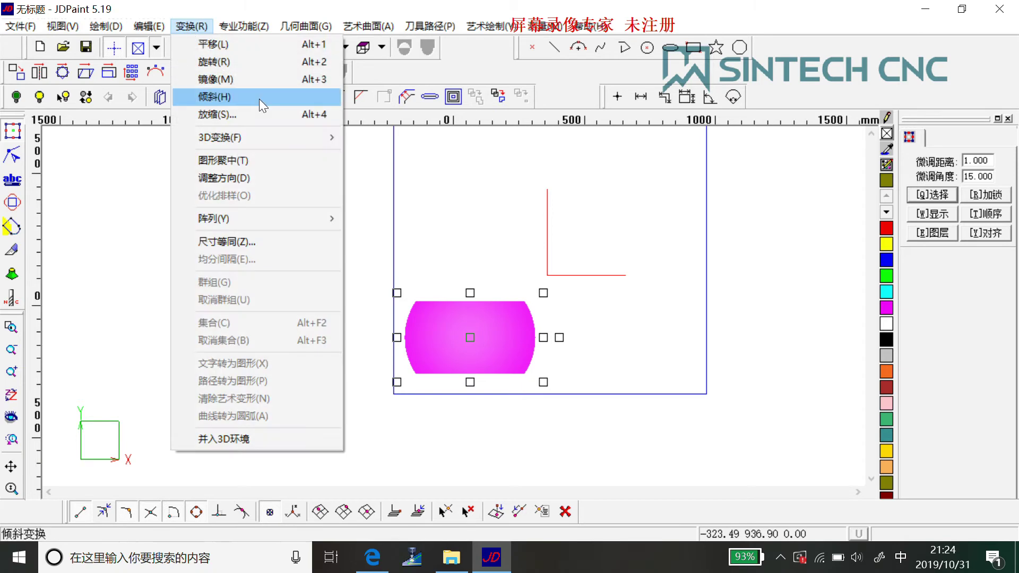
left_click(215, 61)
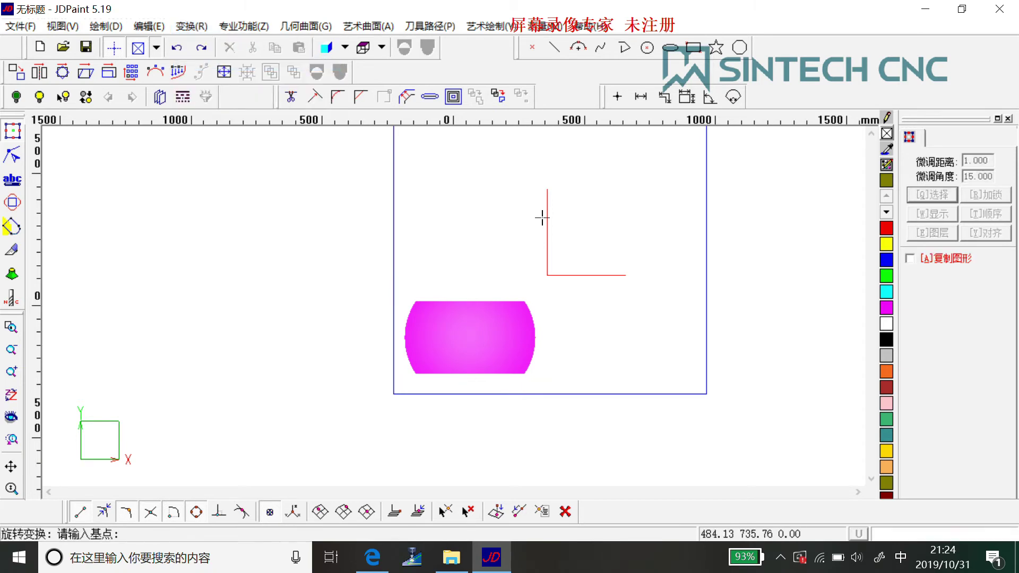
left_click(547, 275)
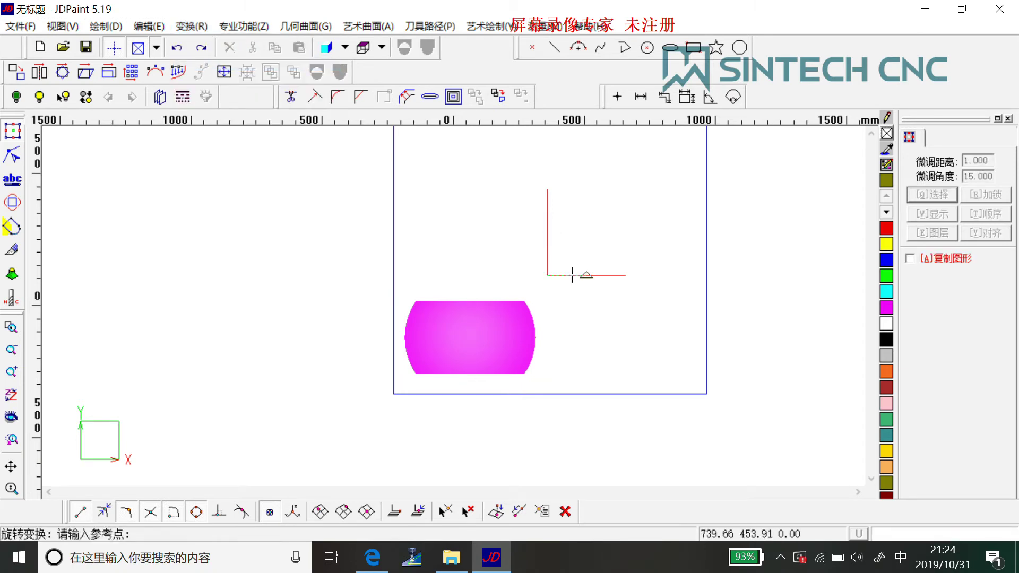
left_click(624, 275)
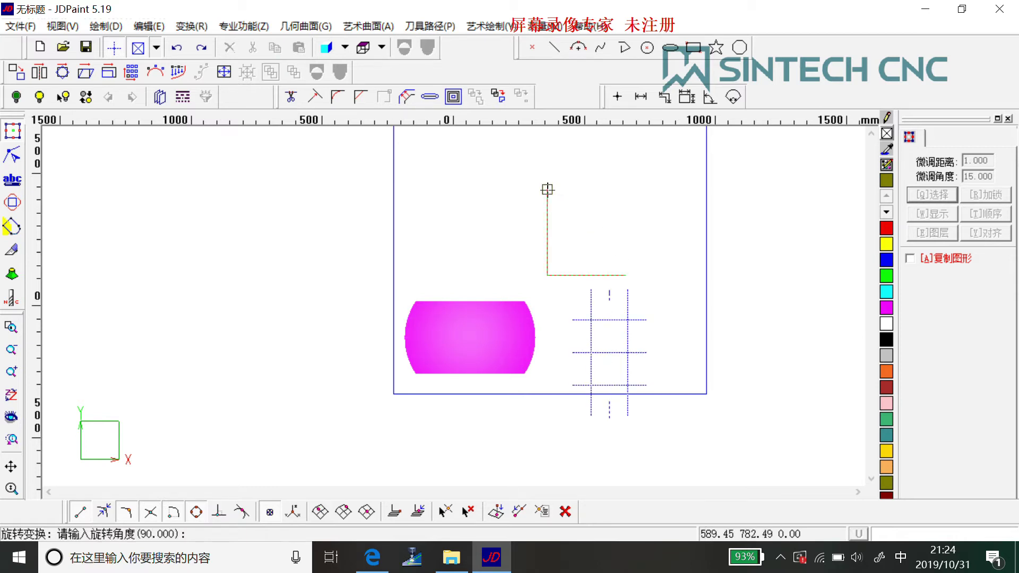
scroll(548, 190, "up", 1)
left_click(547, 189)
right_click(547, 189)
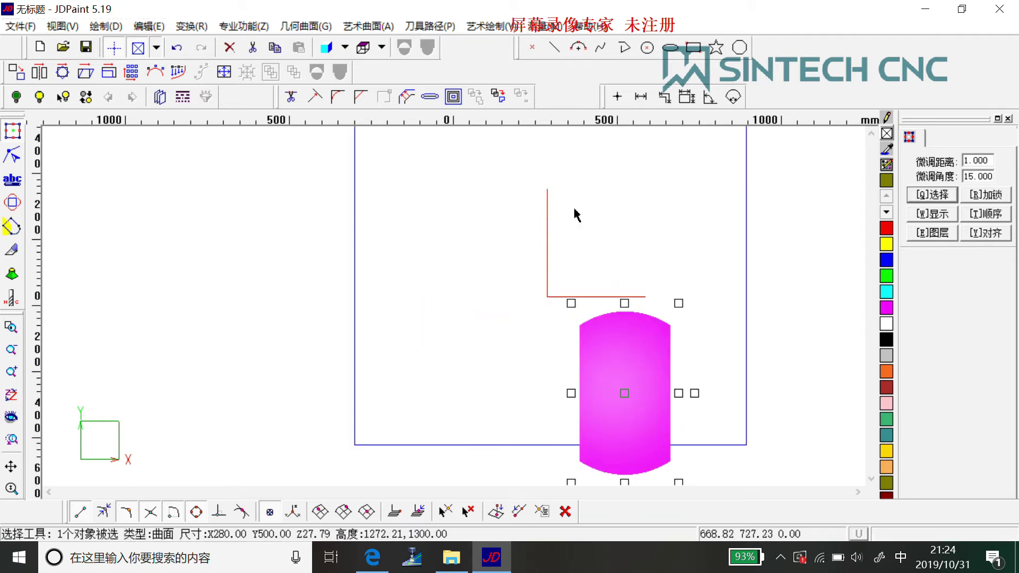
Select and delete the L-shaped reference line.
left_click(558, 298)
left_click(553, 304)
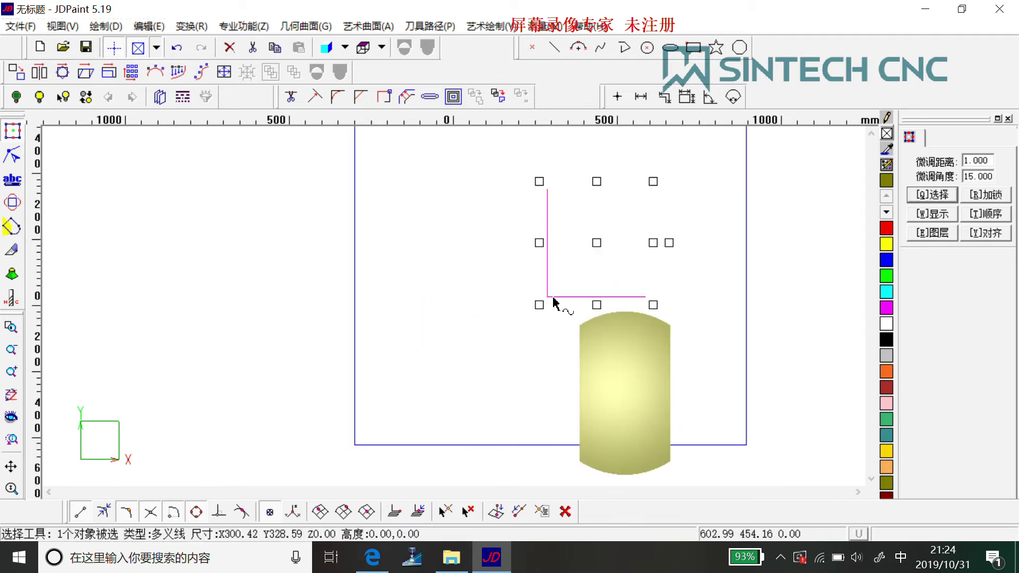
right_click(563, 236)
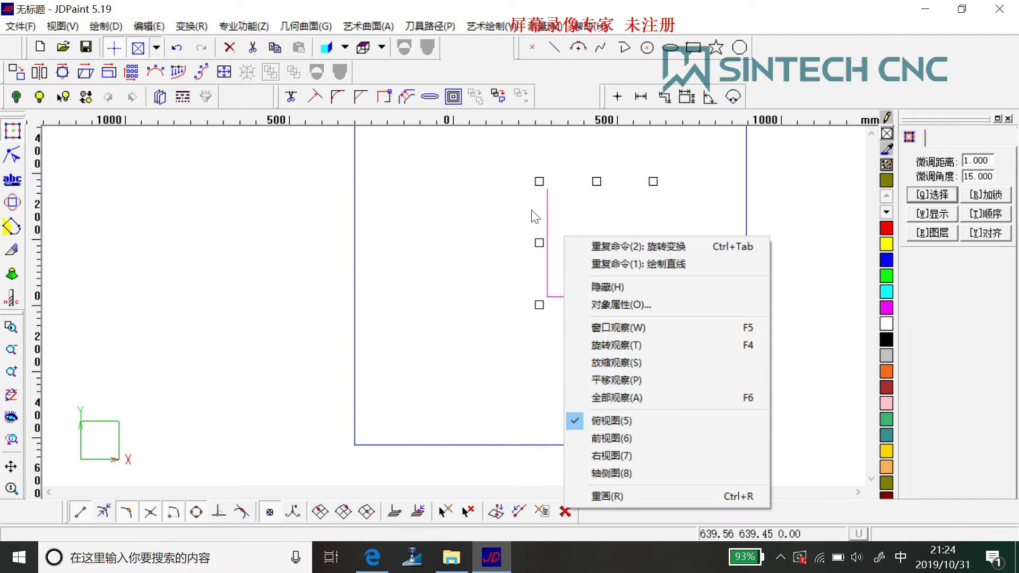
left_click(489, 205)
left_click(549, 223)
key("Delete")
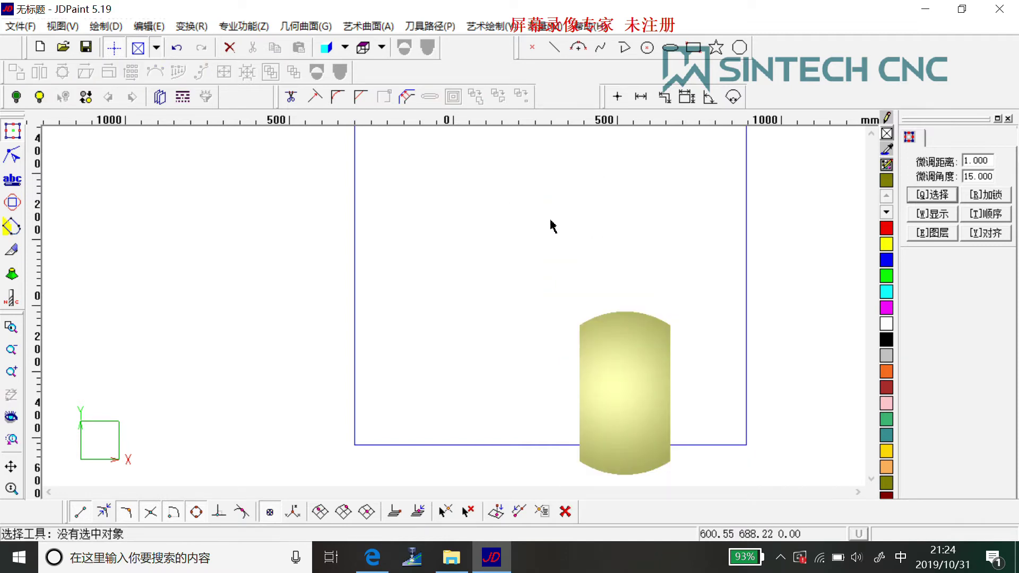
Align the surface with 图形聚中, setting X to 左边聚中(-), Y to 下部聚中(-) and Z to 底部聚中(-).
left_click(633, 355)
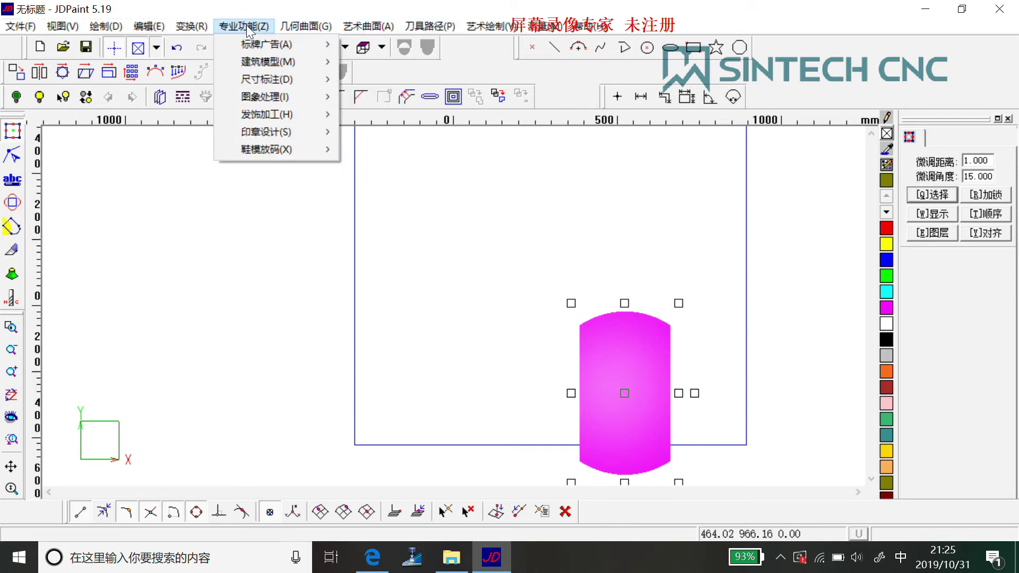
mouse_move(364, 30)
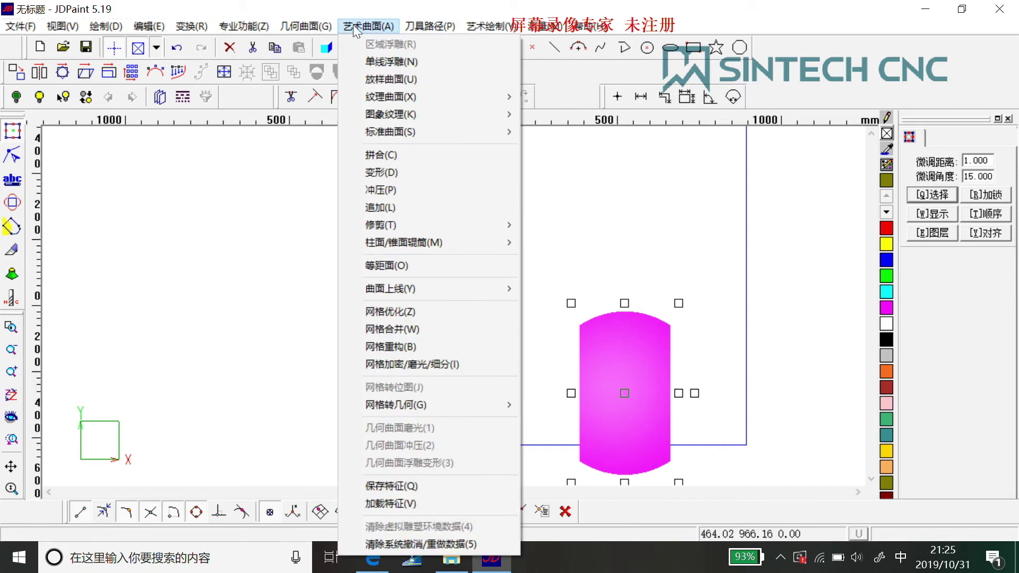
mouse_move(192, 26)
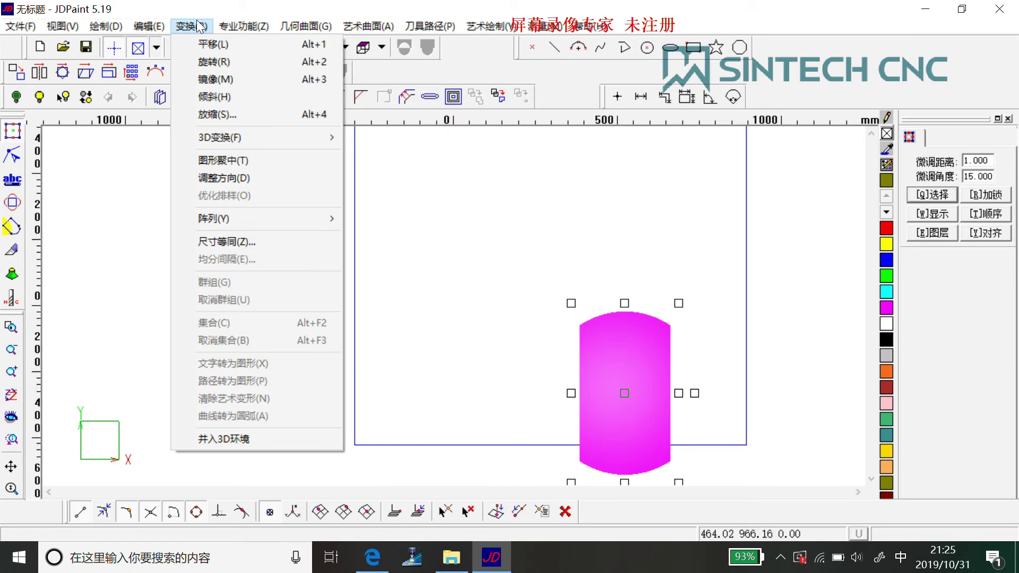
left_click(243, 158)
left_click(390, 268)
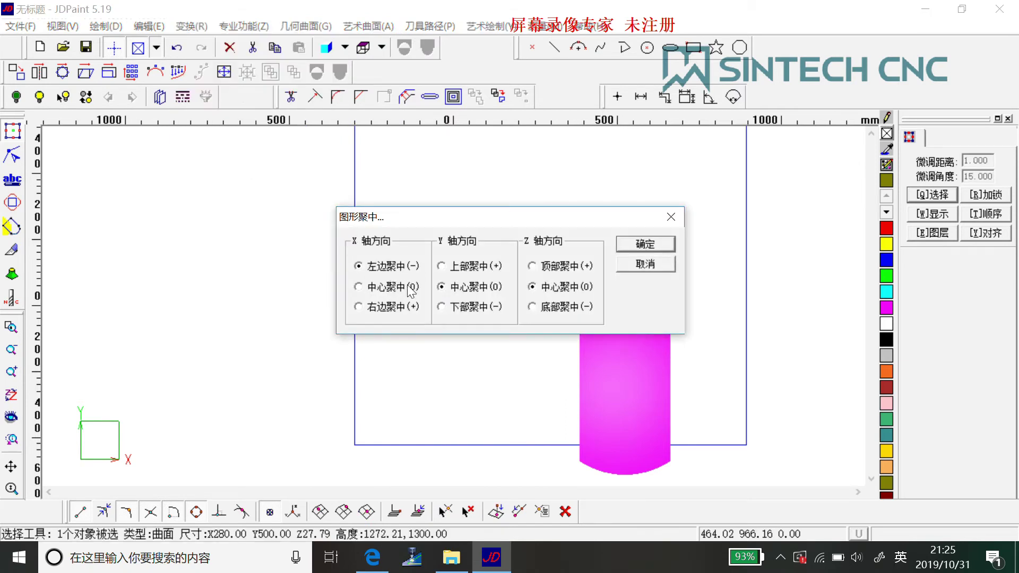
left_click(532, 309)
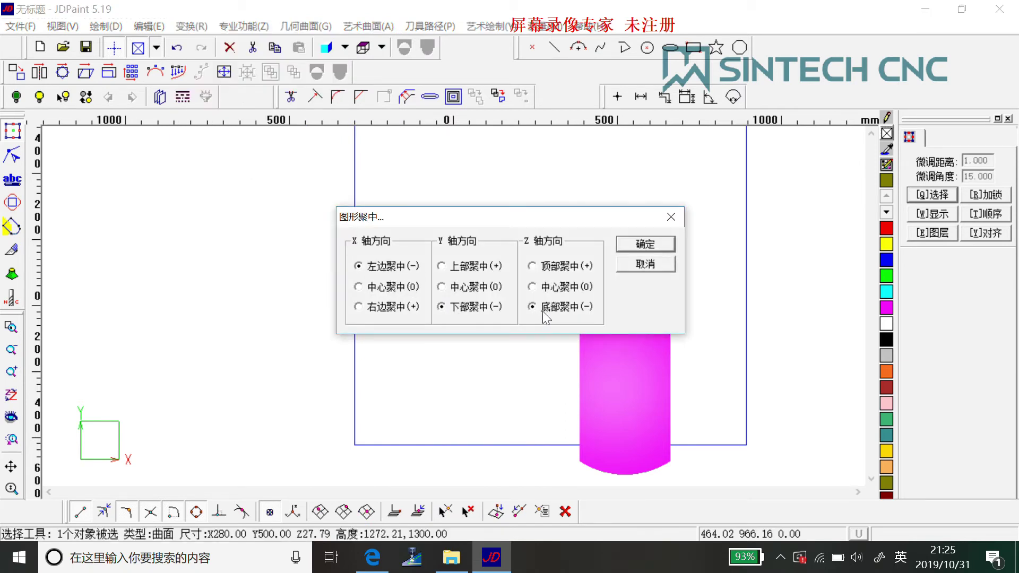
left_click(651, 247)
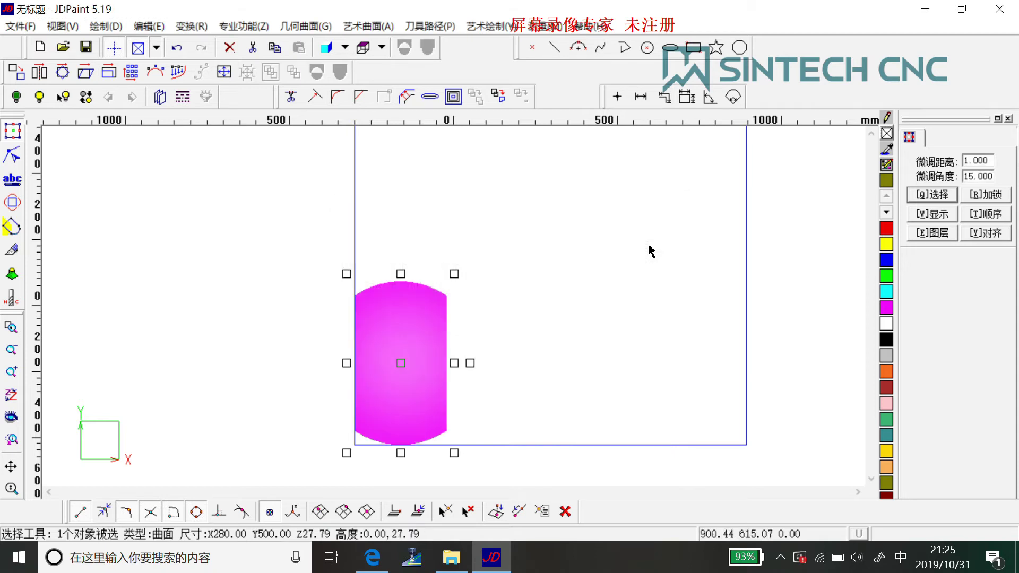
Deselect the surface and examine its placement at the work area's corner from a tilted 3D view.
left_click(582, 275)
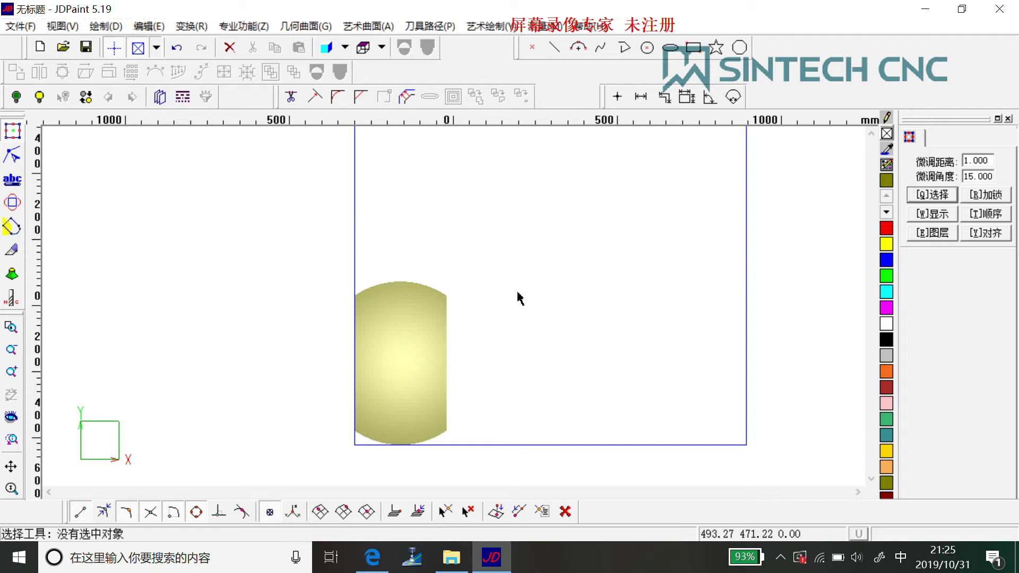
mouse_move(514, 250)
middle_mouse_down()
mouse_move(425, 426)
mouse_move(449, 347)
mouse_move(448, 288)
mouse_move(451, 302)
mouse_move(381, 312)
mouse_move(399, 344)
mouse_move(405, 330)
middle_mouse_up()
scroll(419, 313, "up", 1)
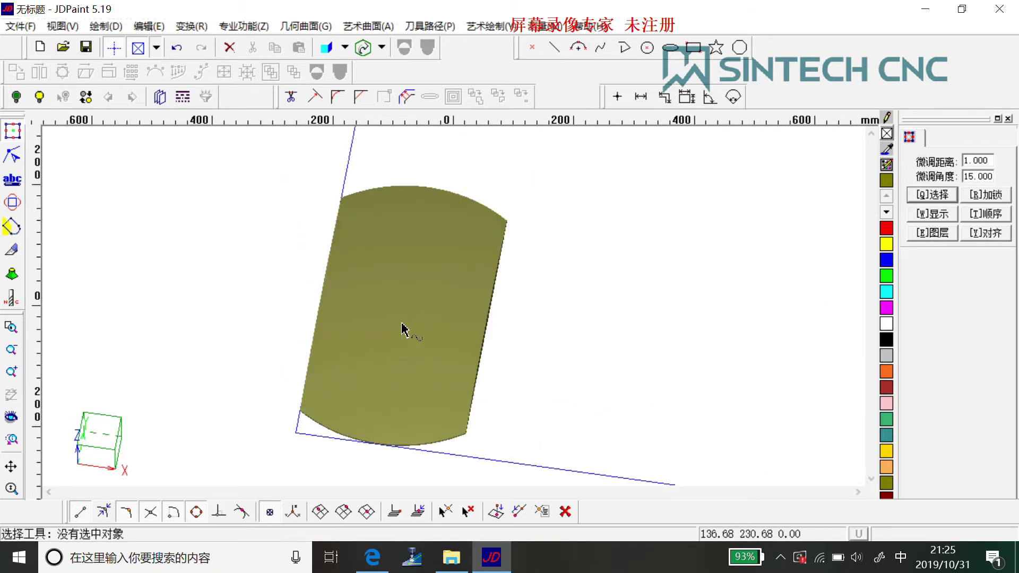
Return to the top view and draw a right-angle rectangle about 195 by 313 mm beside the surface.
left_click(382, 47)
left_click(393, 69)
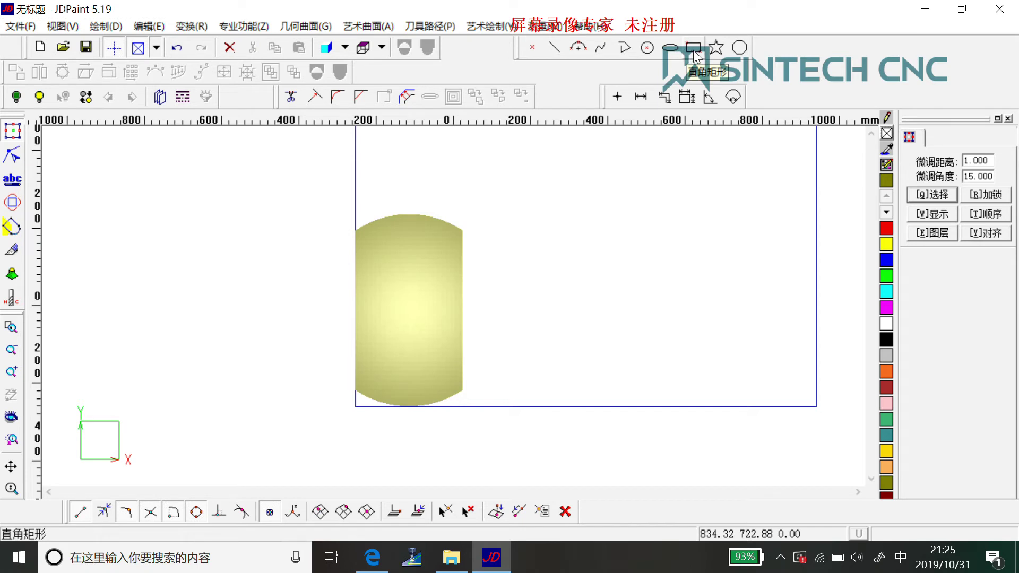
left_click(694, 48)
left_click(545, 230)
left_click(619, 349)
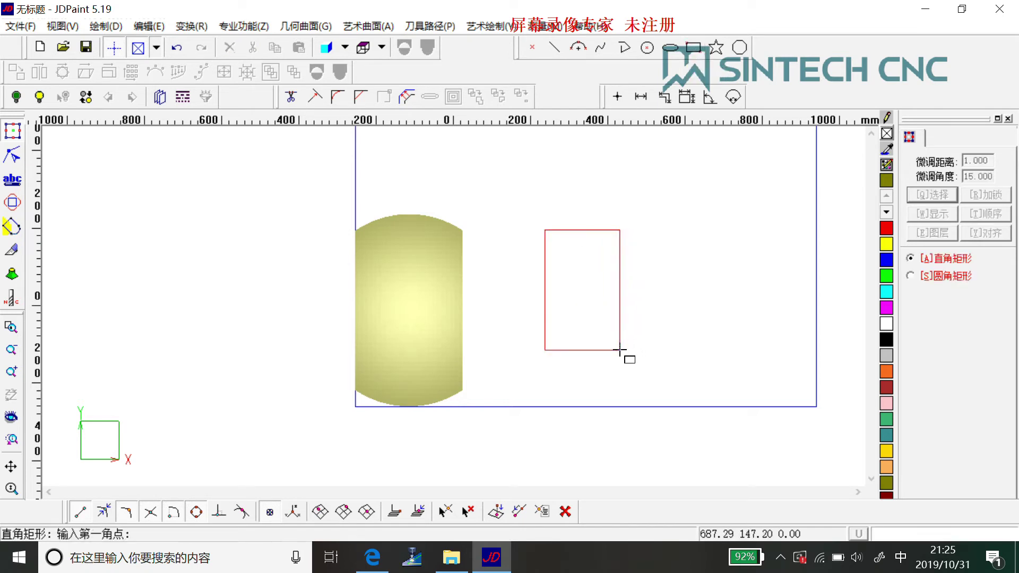
right_click(624, 353)
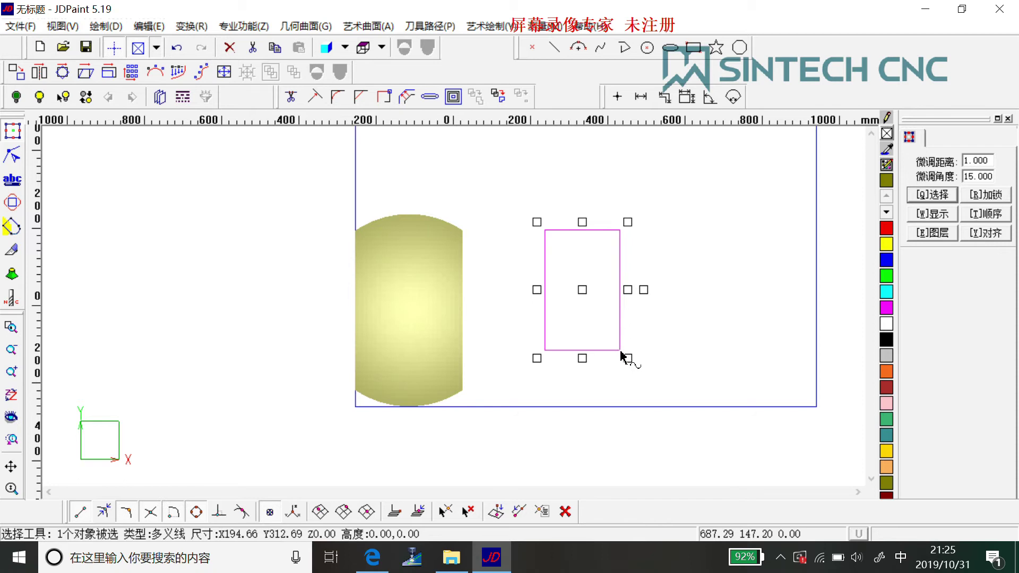
Scale the rectangle about its centre to 200 mm wide and 400 mm high.
left_click(189, 28)
left_click(237, 115)
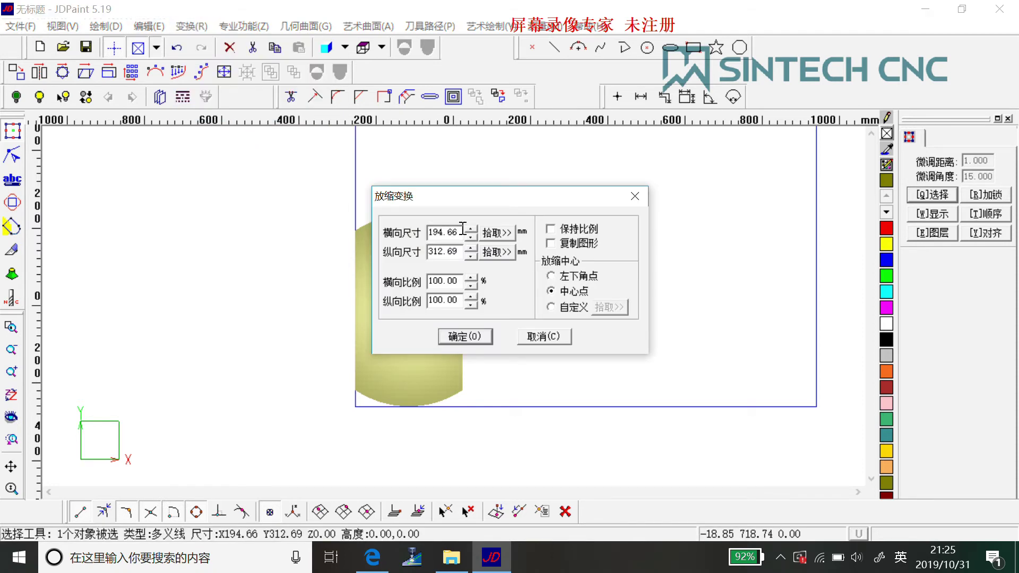
left_click_drag(491, 194, 691, 295)
left_click_drag(664, 335, 607, 340)
type("200")
left_click(661, 353)
left_click_drag(645, 354, 608, 355)
type("400")
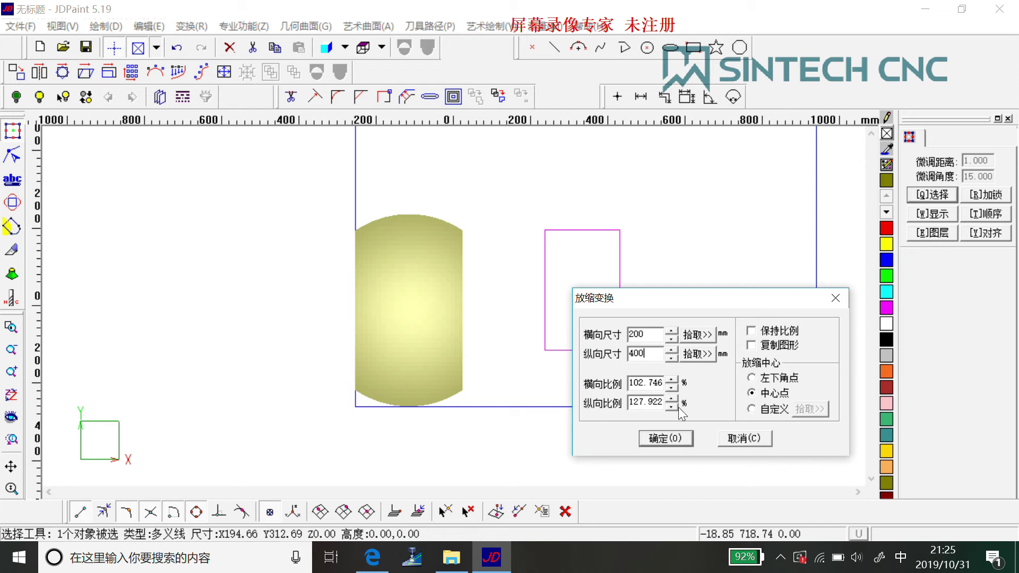
left_click(666, 434)
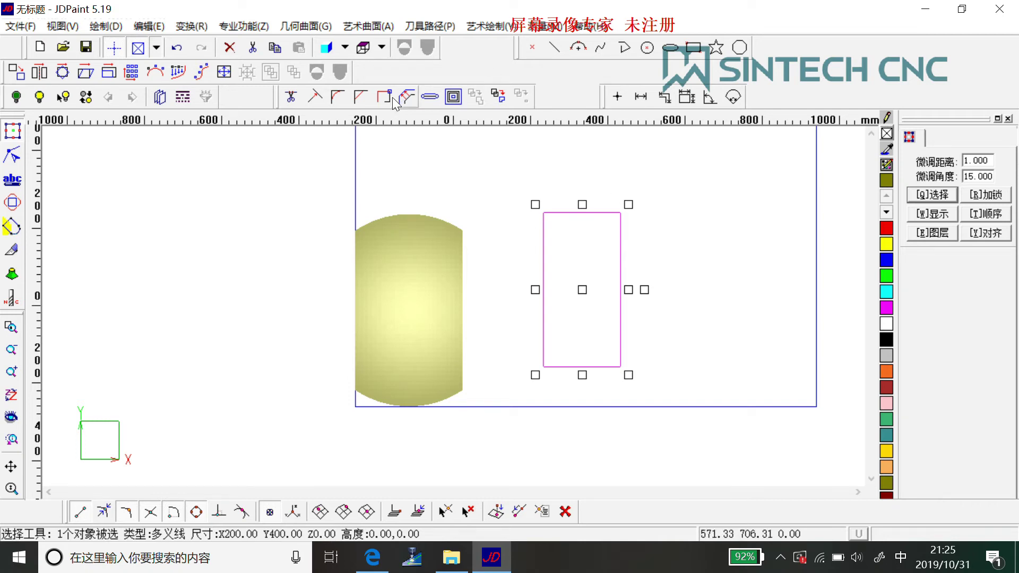
Fillet all four corners of the rectangle with a 30 mm radius using 两线过渡.
left_click(337, 97)
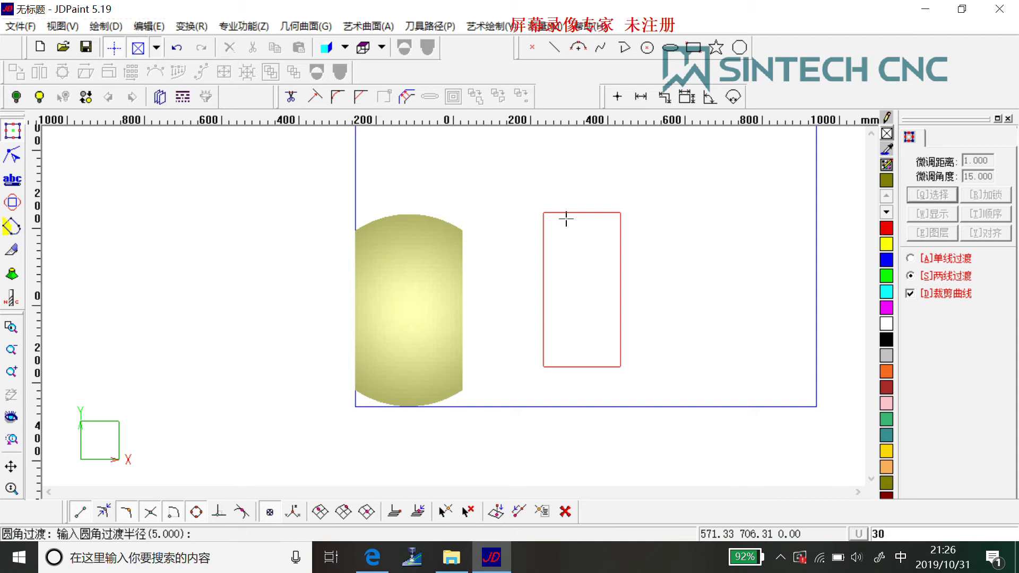
key("Return")
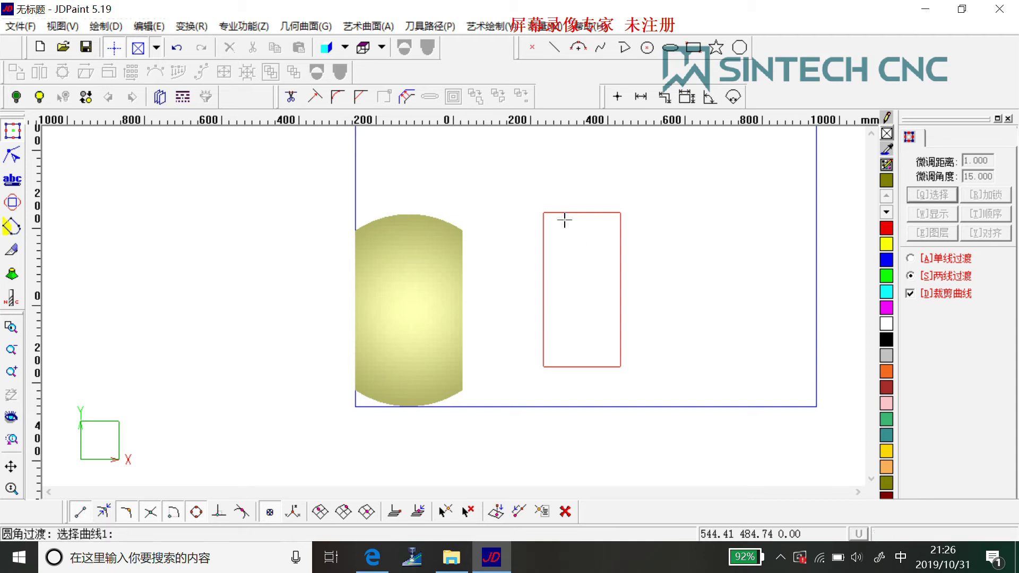
left_click(562, 213)
left_click(544, 233)
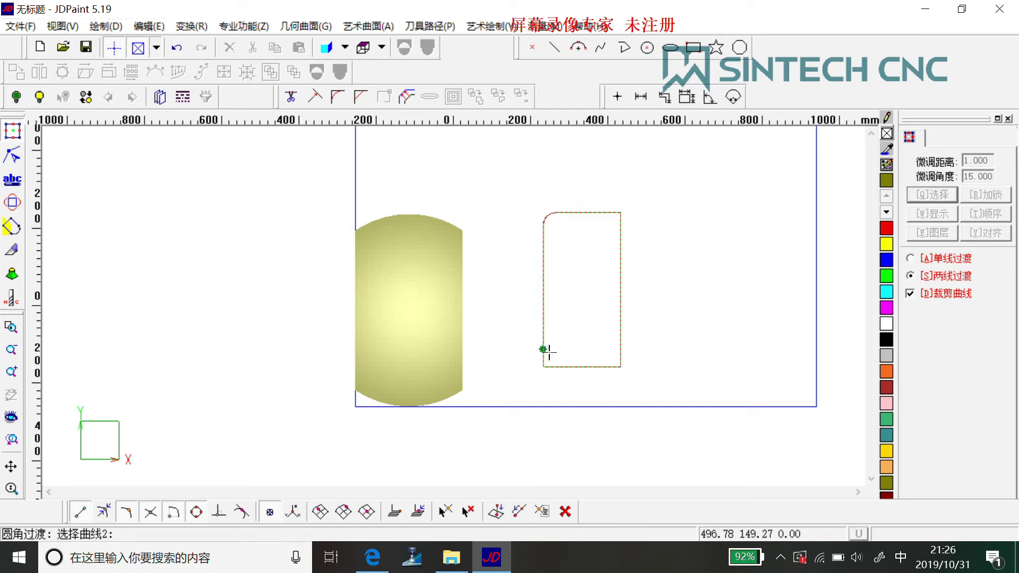
left_click(599, 366)
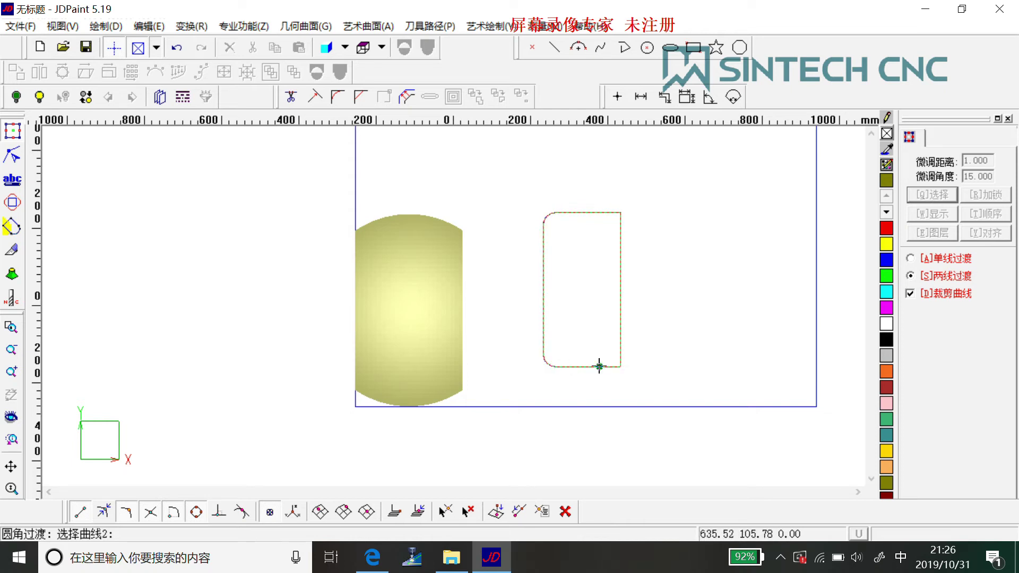
left_click(621, 347)
left_click(621, 232)
left_click(603, 212)
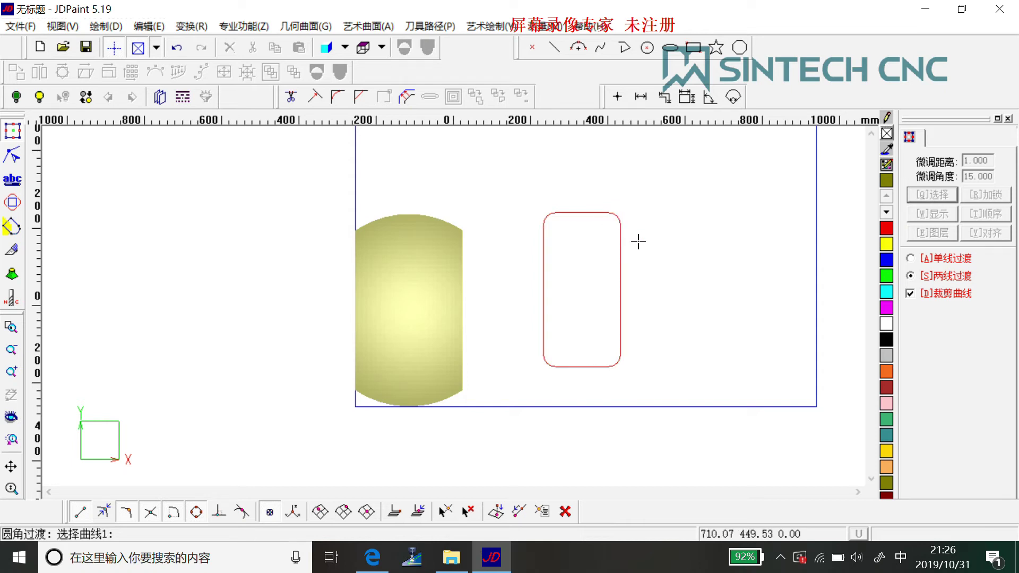
right_click(677, 269)
Start a 单线雕刻 toolpath on the rounded rectangle with an engraving depth of 2 mm.
left_click(622, 287)
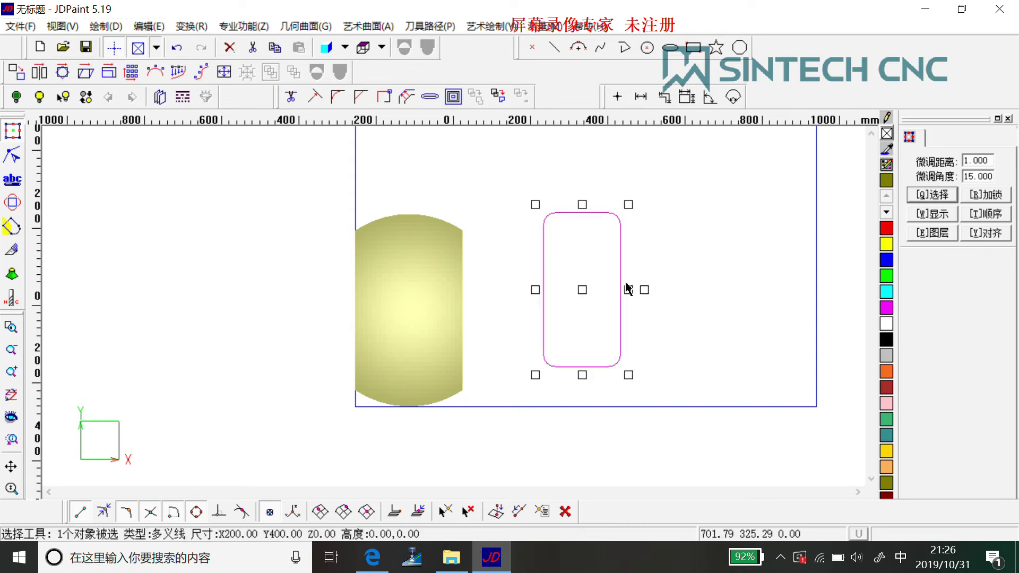
left_click(439, 26)
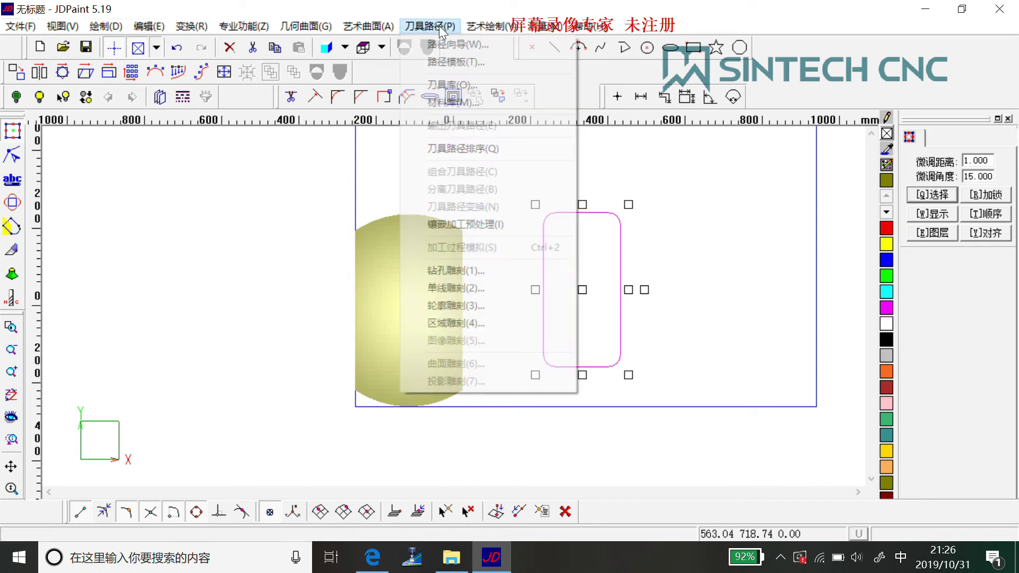
left_click(467, 47)
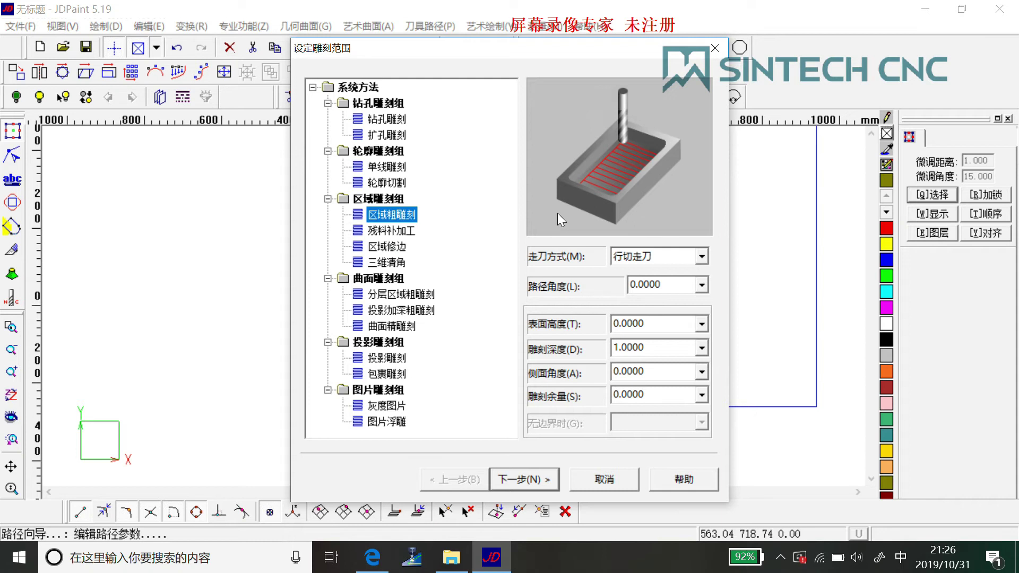
left_click(386, 168)
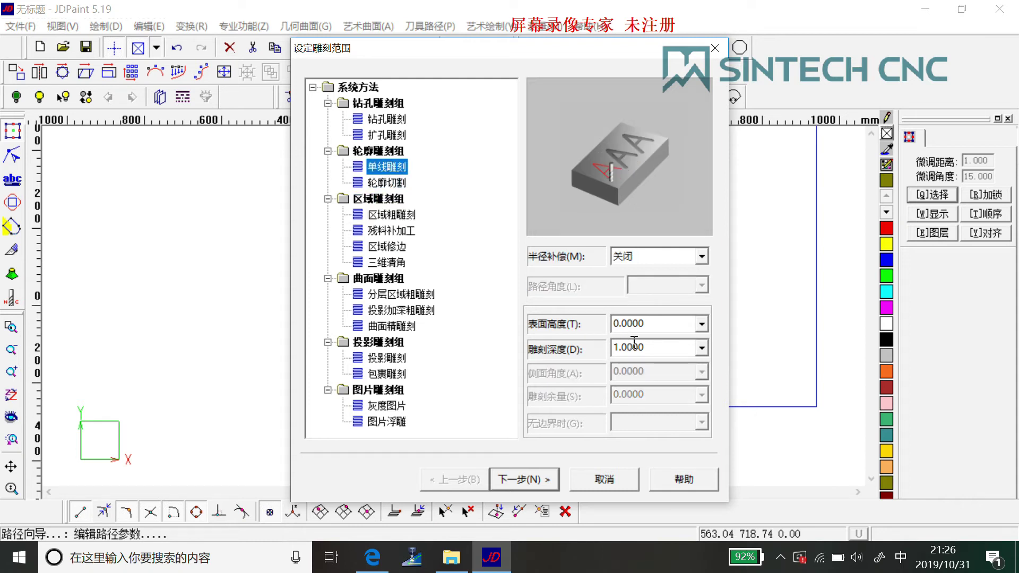
double_click(664, 352)
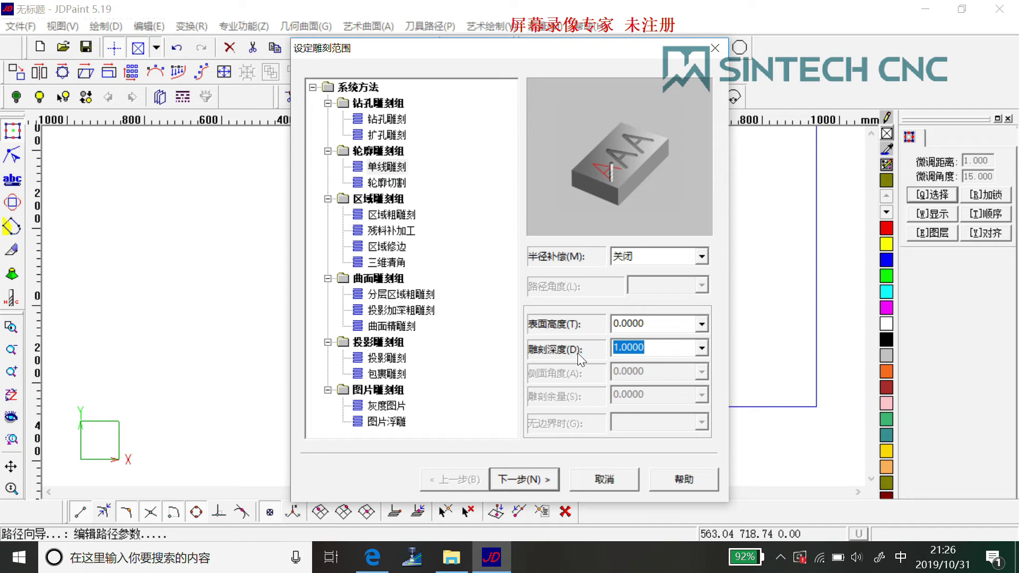
left_click(531, 480)
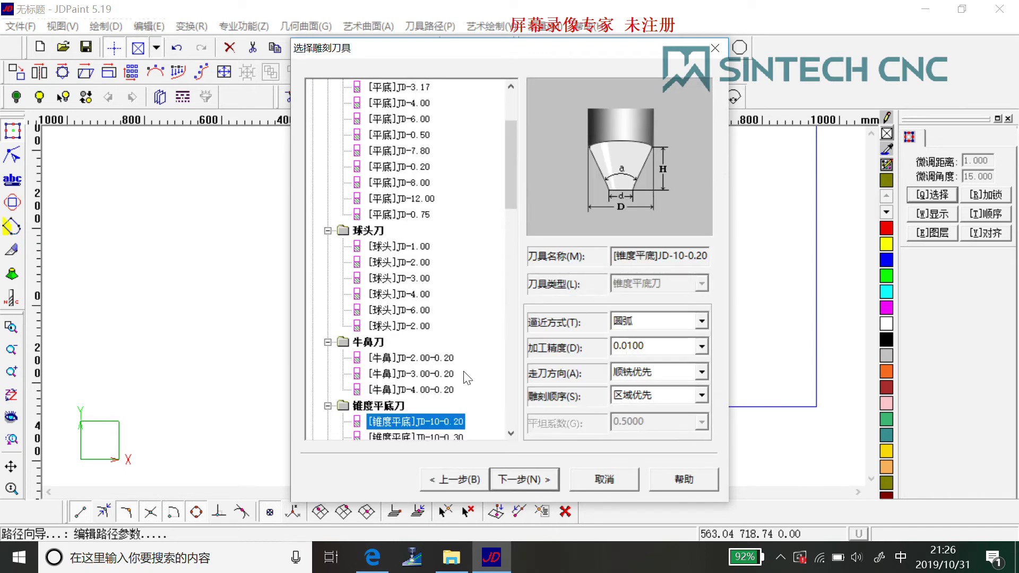
Choose the [平底]JD-1.00 cutter, set 吃刀深度 to 2 and generate the toolpath.
left_click_drag(513, 164, 514, 127)
left_click(422, 120)
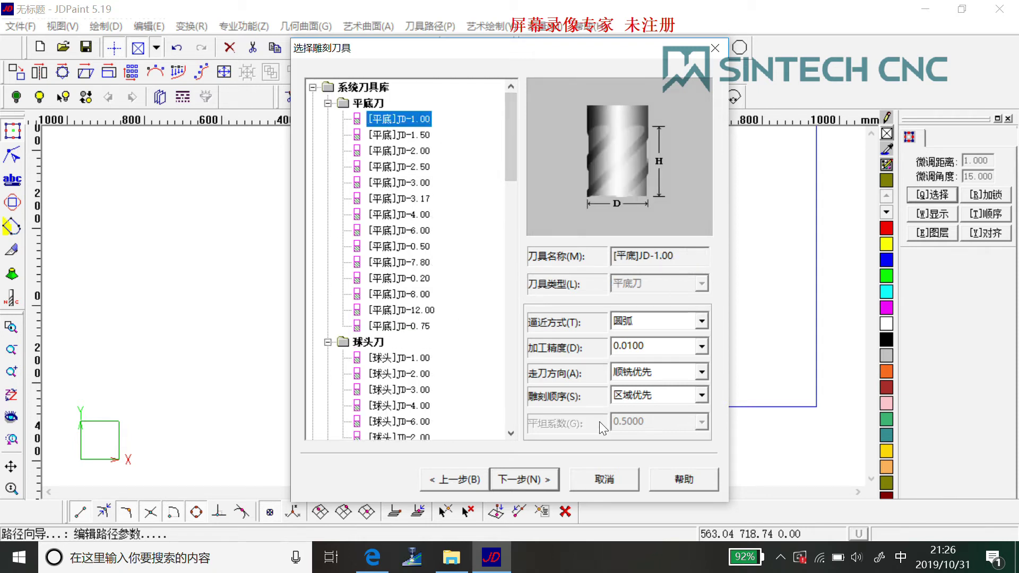
left_click(535, 483)
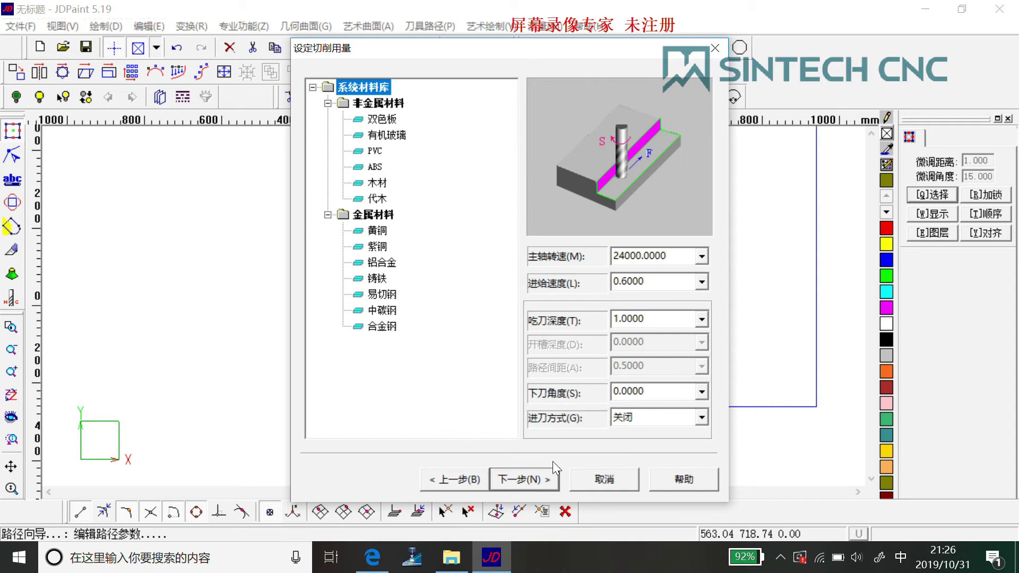
left_click(702, 319)
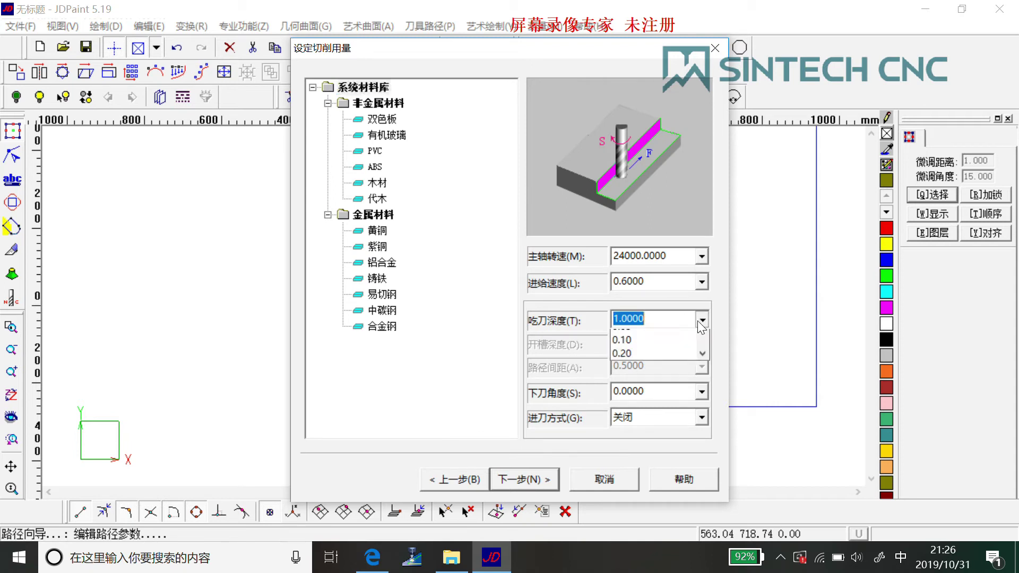
left_click(659, 325)
type("2")
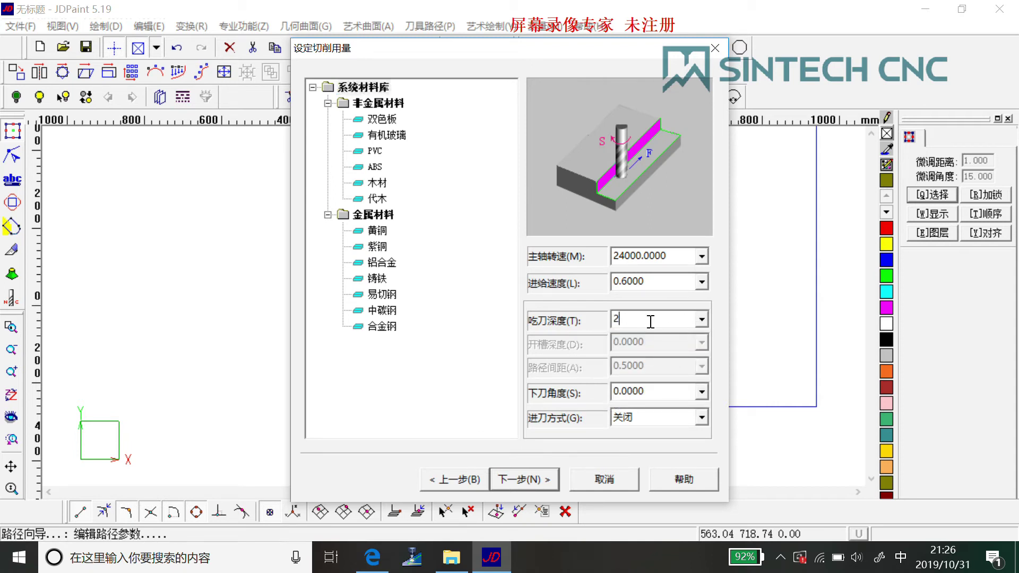
left_click(546, 485)
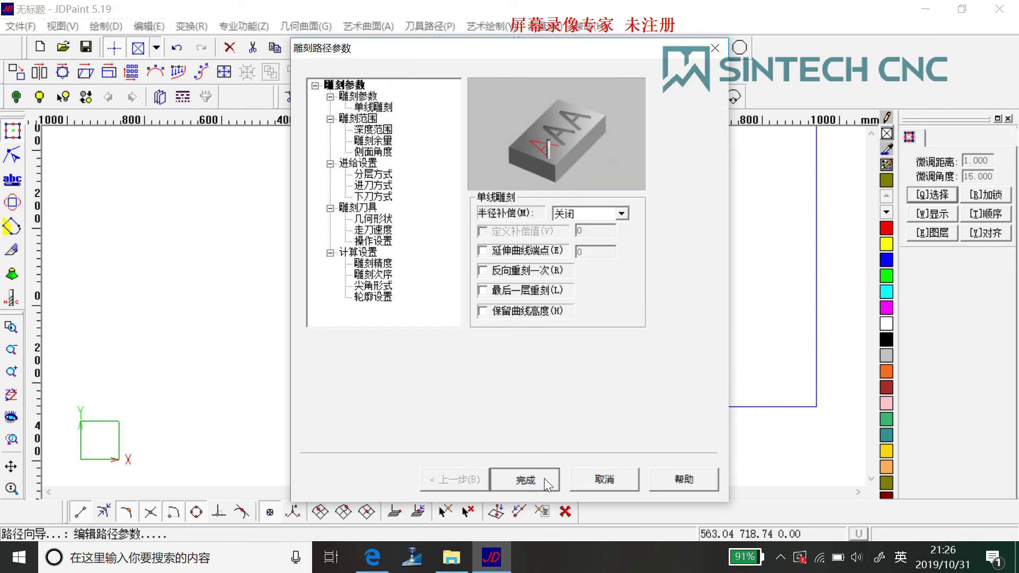
left_click(548, 484)
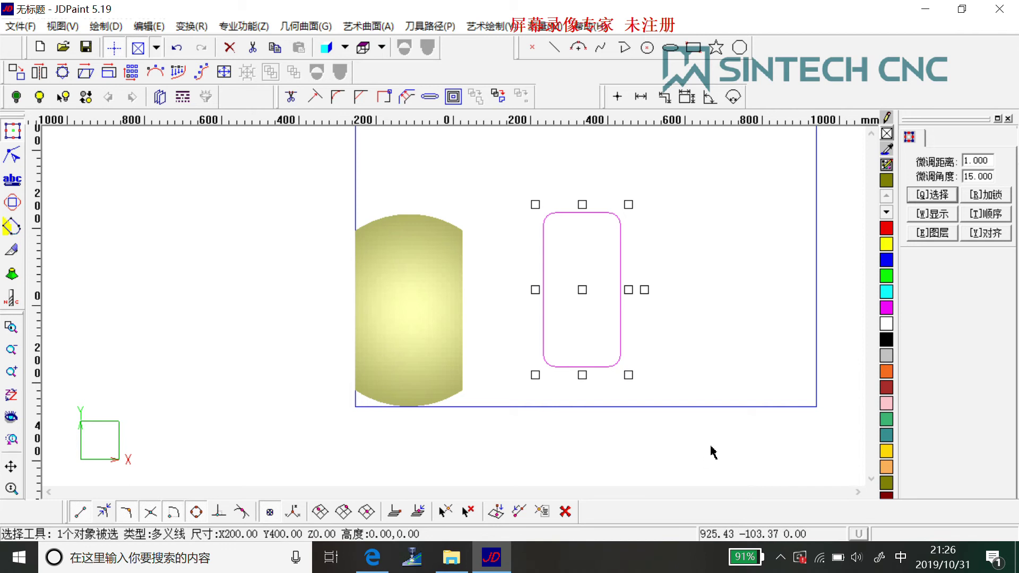
Align the rounded rectangle and its toolpath as a whole to the surface's centre, both horizontally and vertically.
left_click_drag(712, 450, 255, 185)
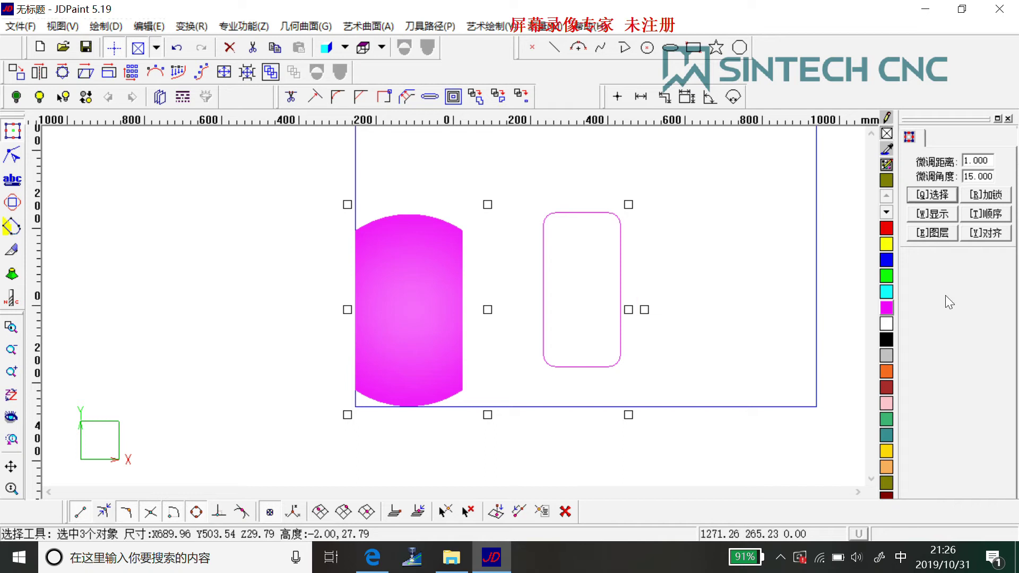
key("Escape")
left_click_drag(671, 375, 529, 179)
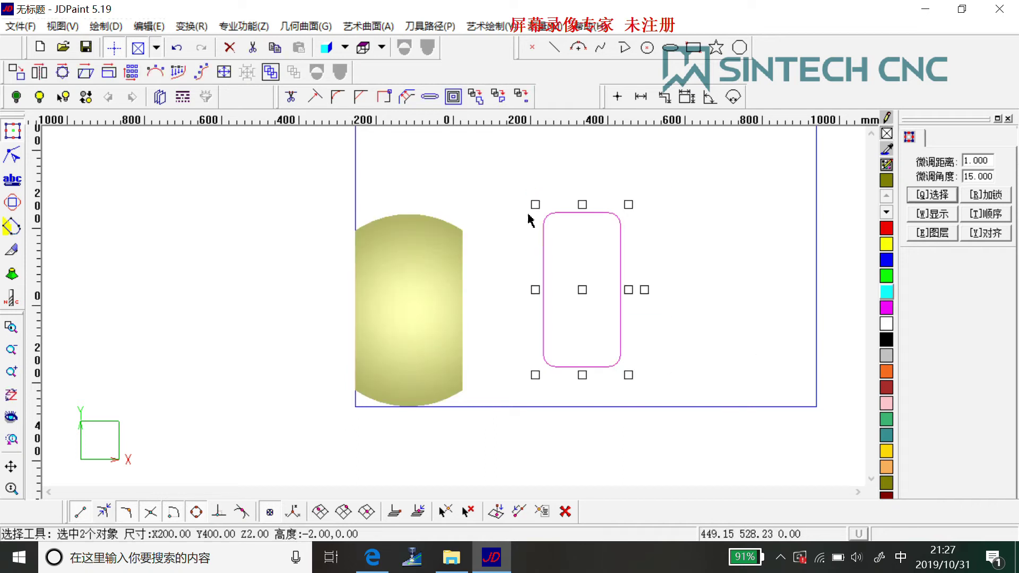
left_click(987, 234)
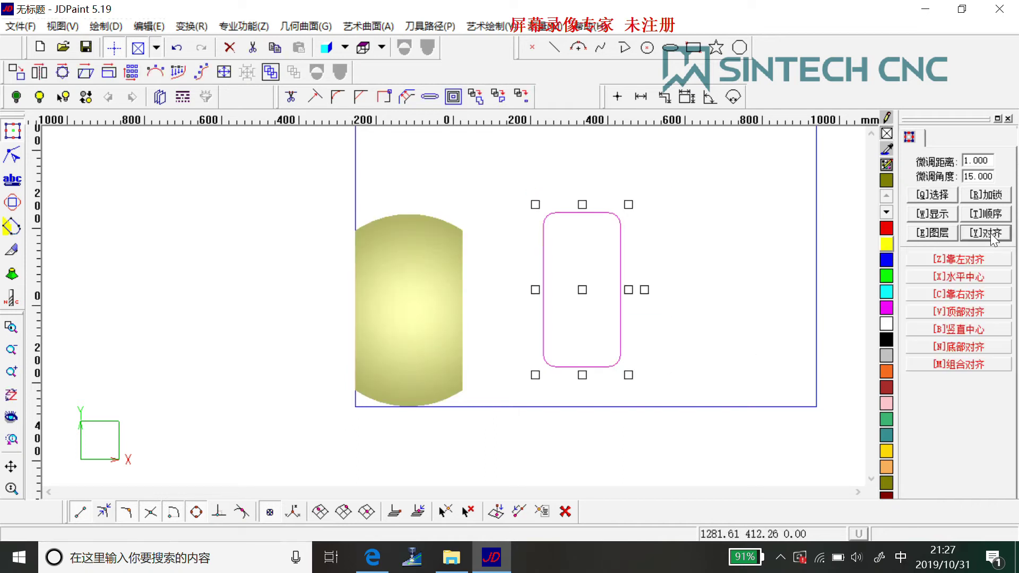
left_click(967, 365)
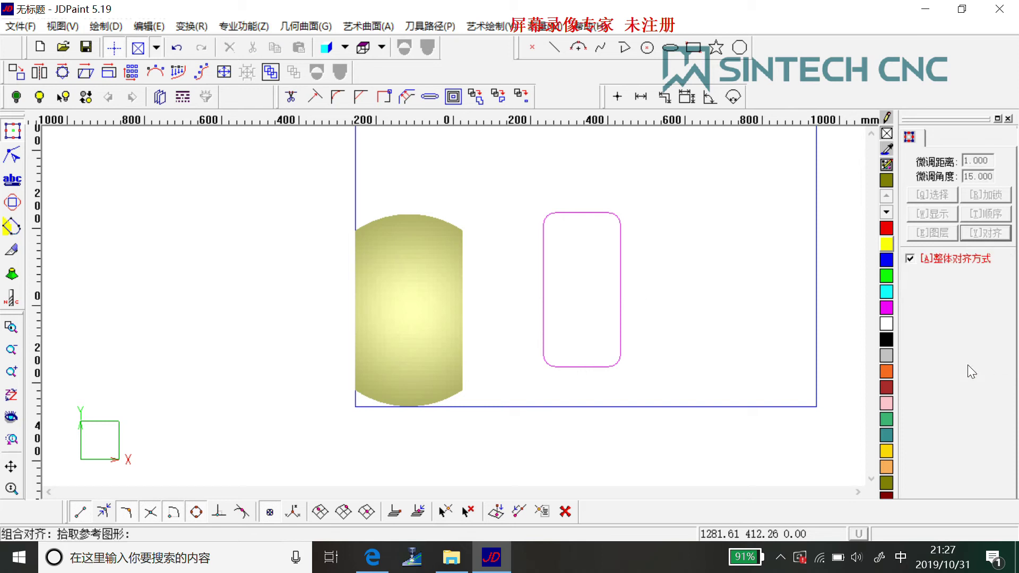
left_click(415, 316)
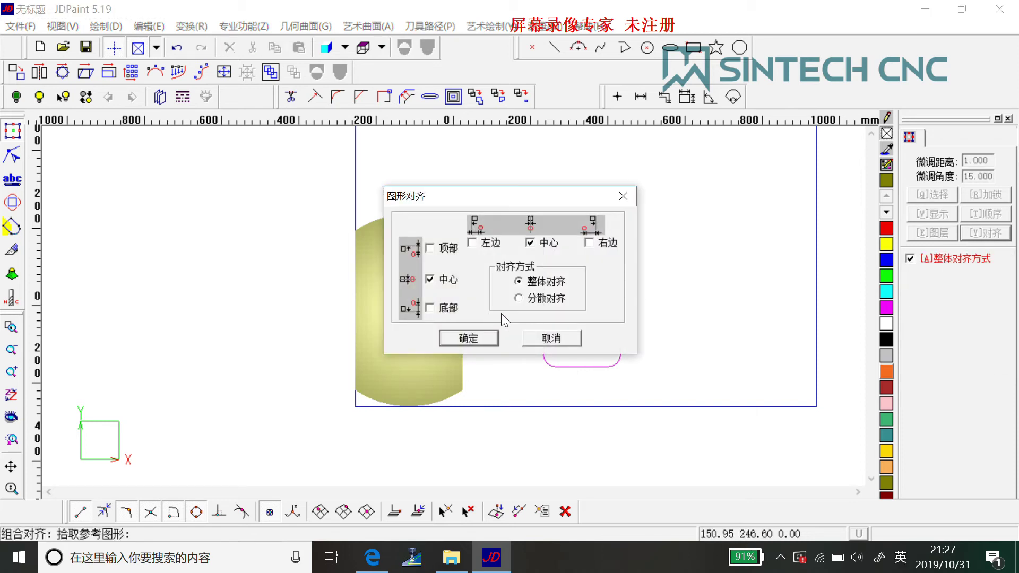
left_click(469, 338)
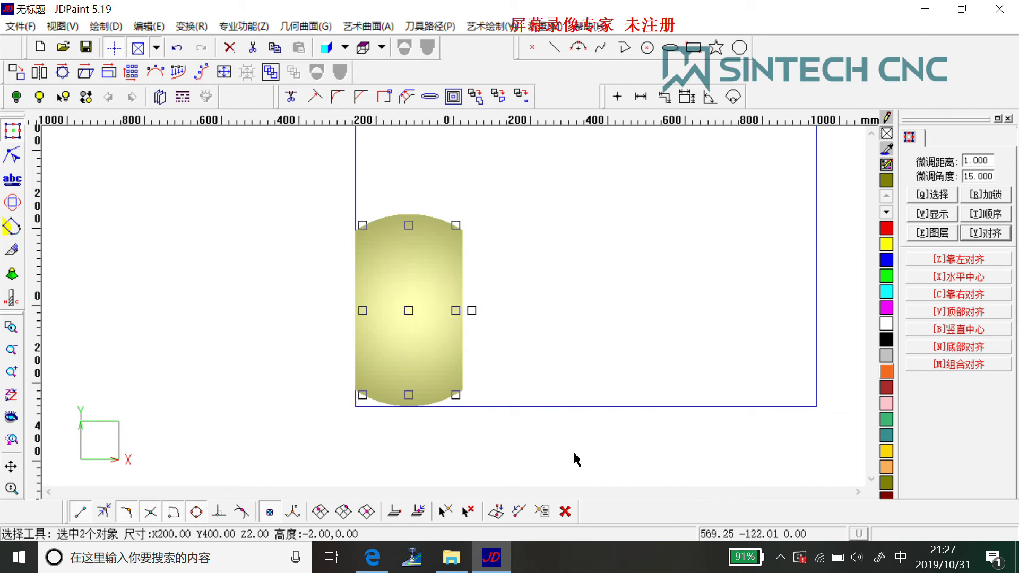
Select all objects in the drawing and output their toolpath to the 四轴机器资料 folder under the file name 视频演示文件.
left_click_drag(574, 454, 227, 183)
left_click(435, 27)
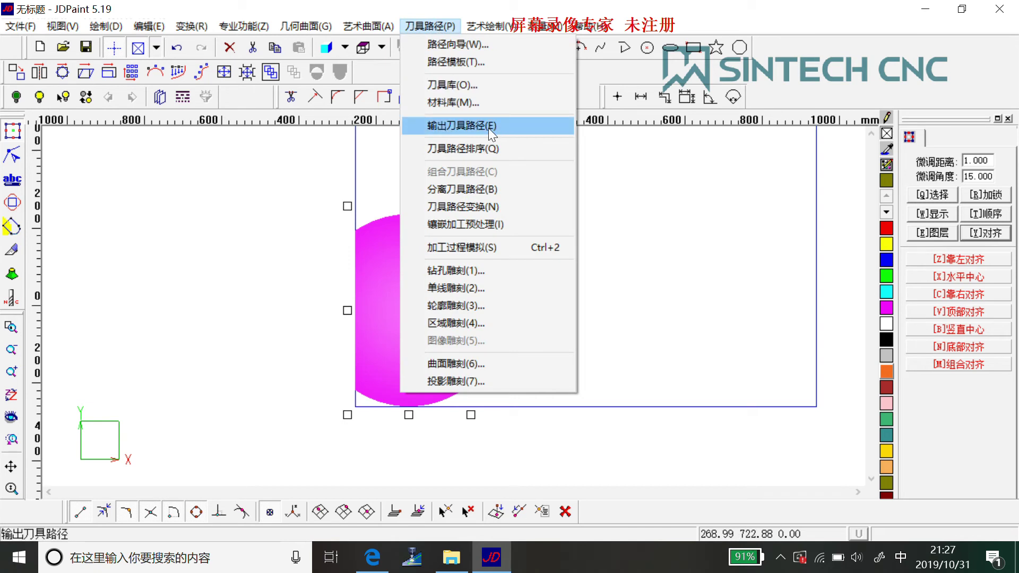
left_click(489, 129)
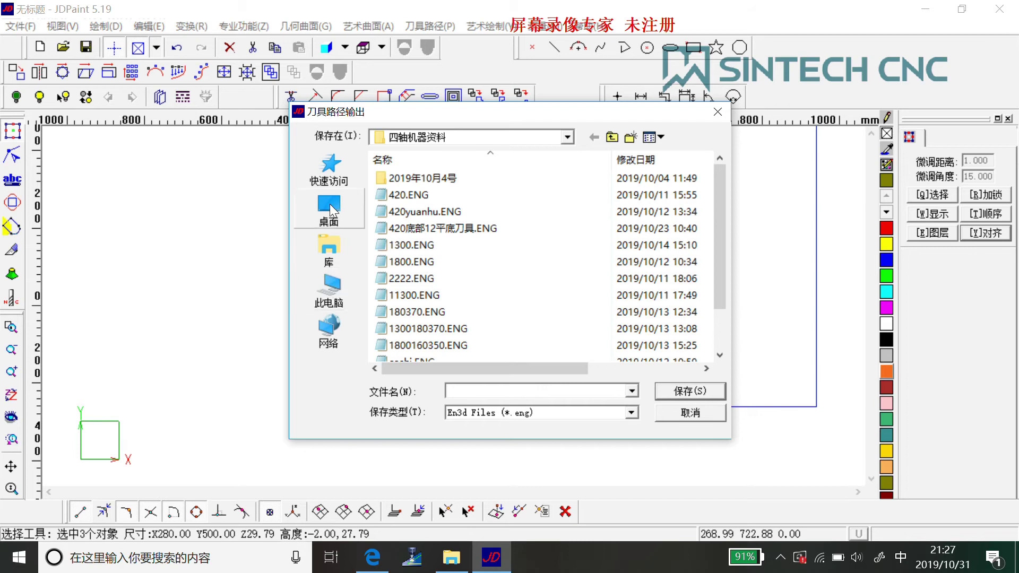
left_click_drag(721, 245, 727, 352)
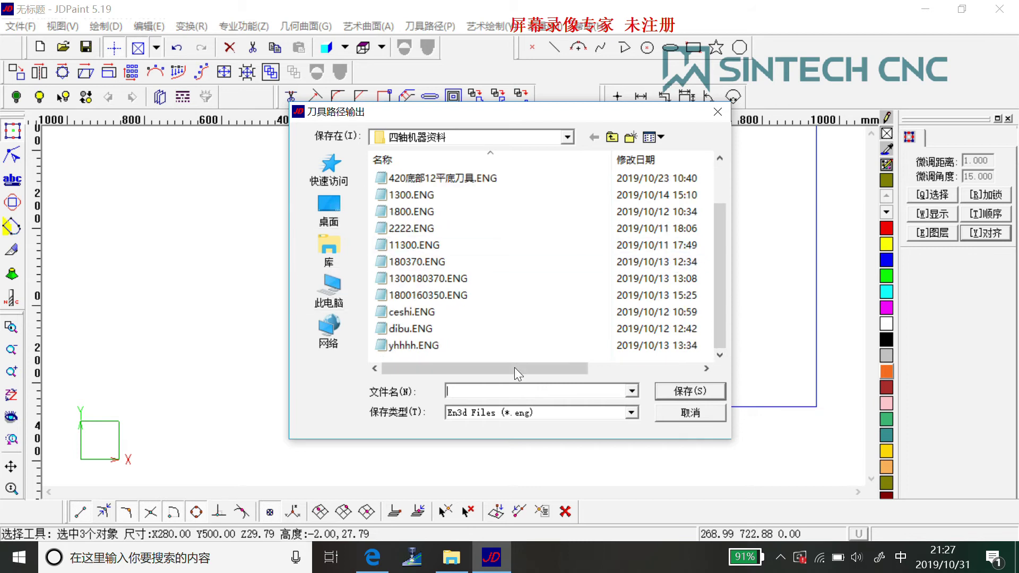
left_click(486, 392)
type("sh")
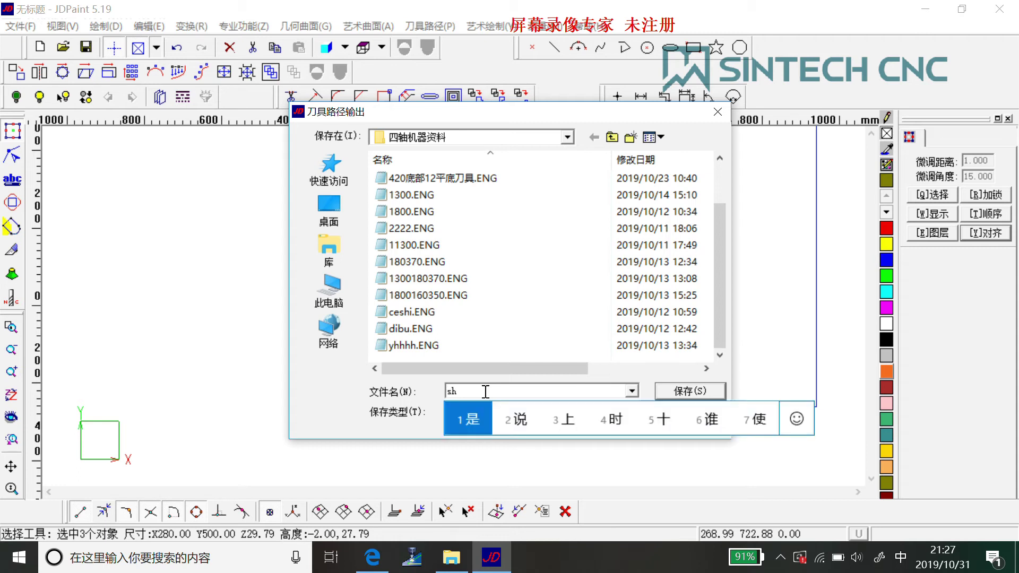
type("ipin")
key("space")
type("yanshi")
key("space")
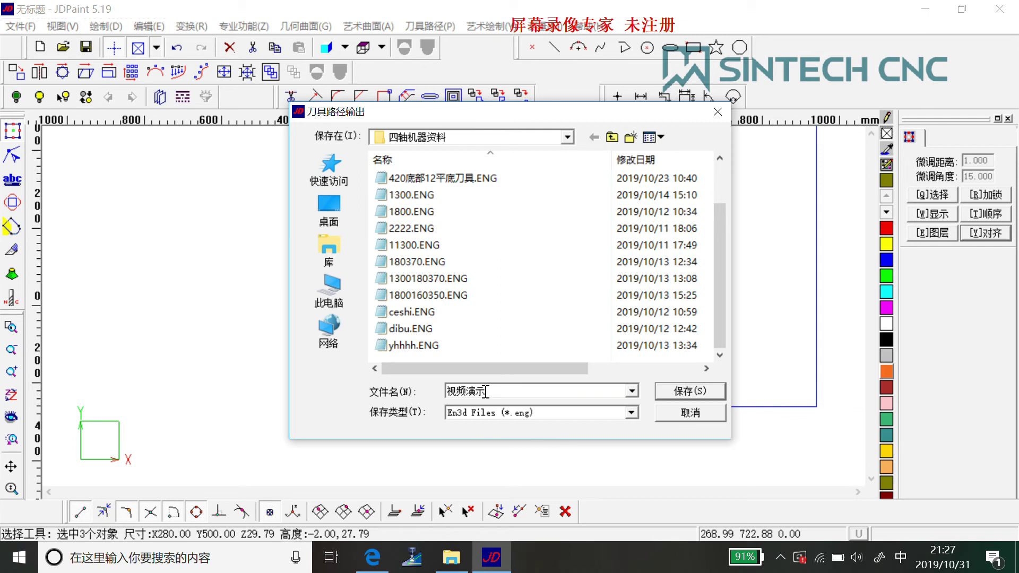
type("wenjian")
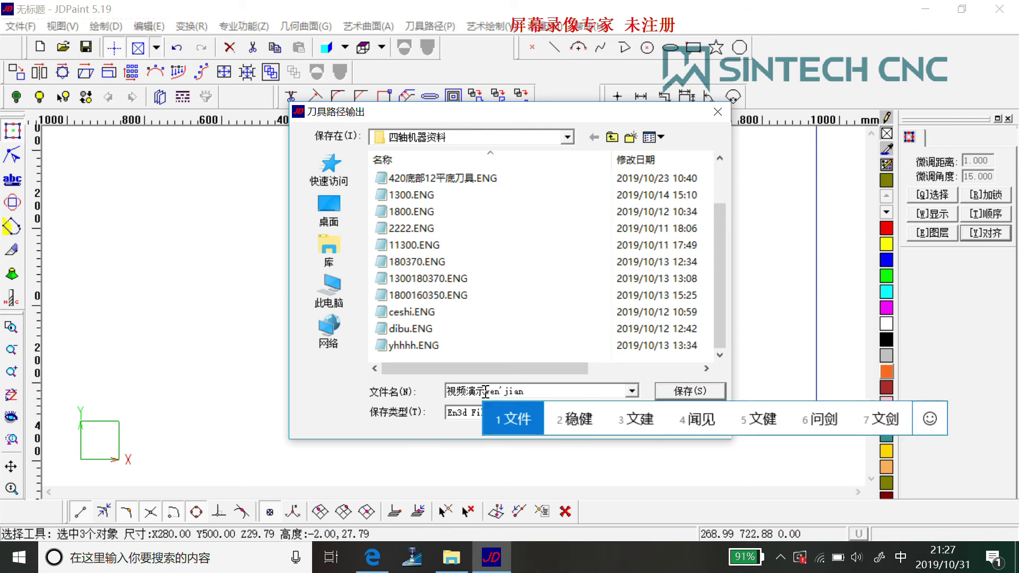
key("space")
key("shift")
left_click(687, 392)
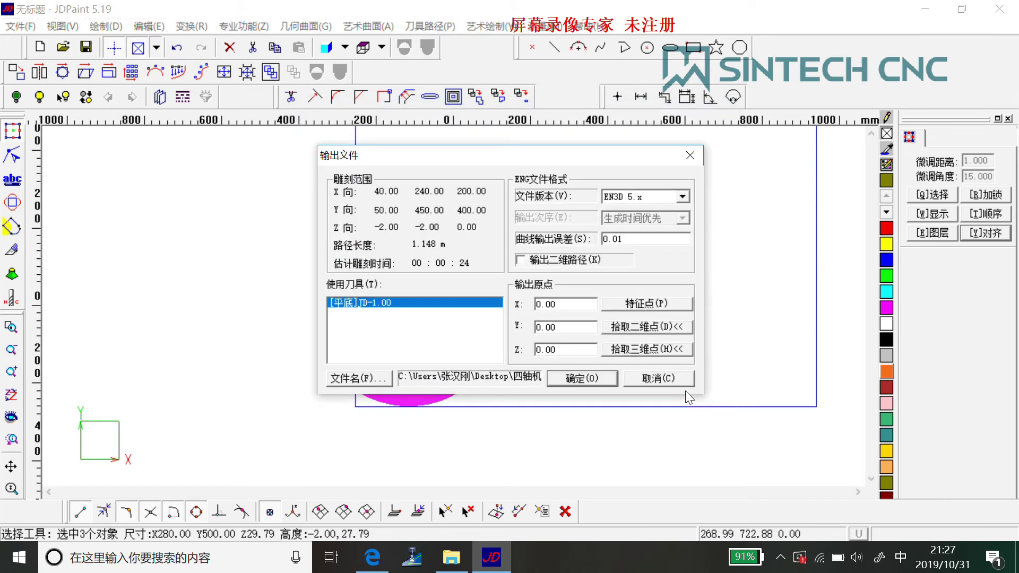
Export as EN3D 4.x with the output origin at 路径中心(XY) and 路径最高点(Z).
left_click(689, 200)
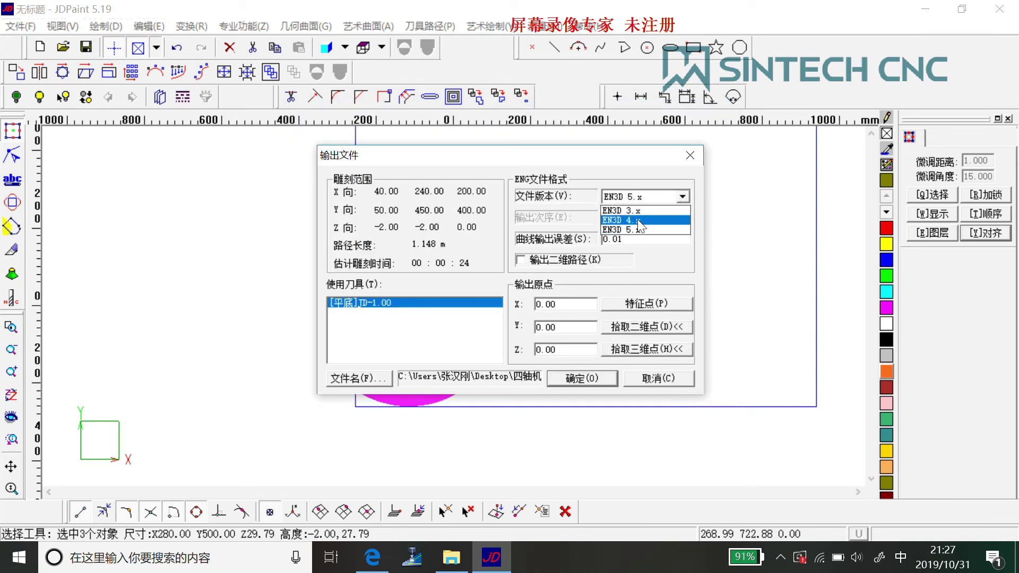
left_click(638, 218)
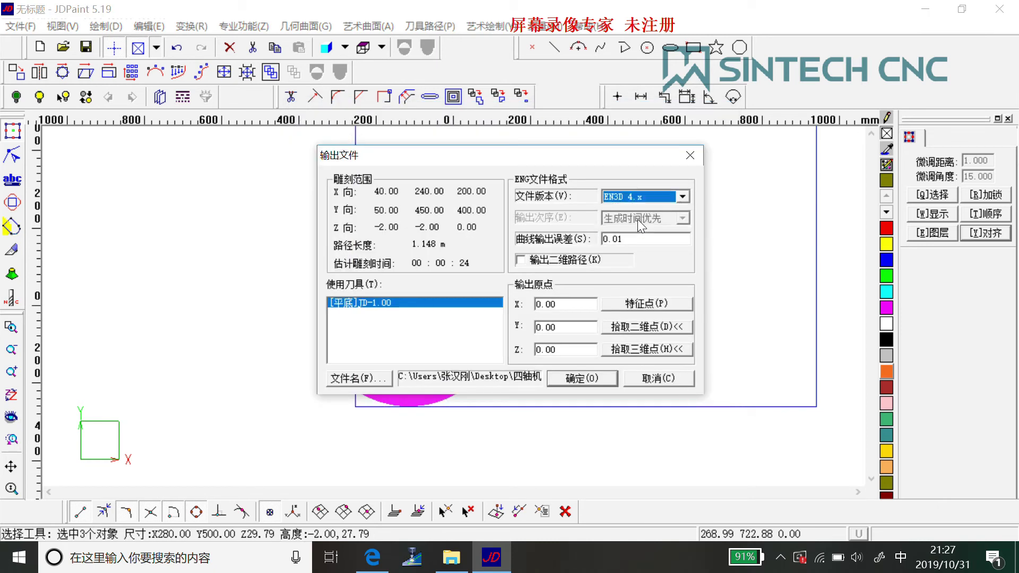
left_click(646, 304)
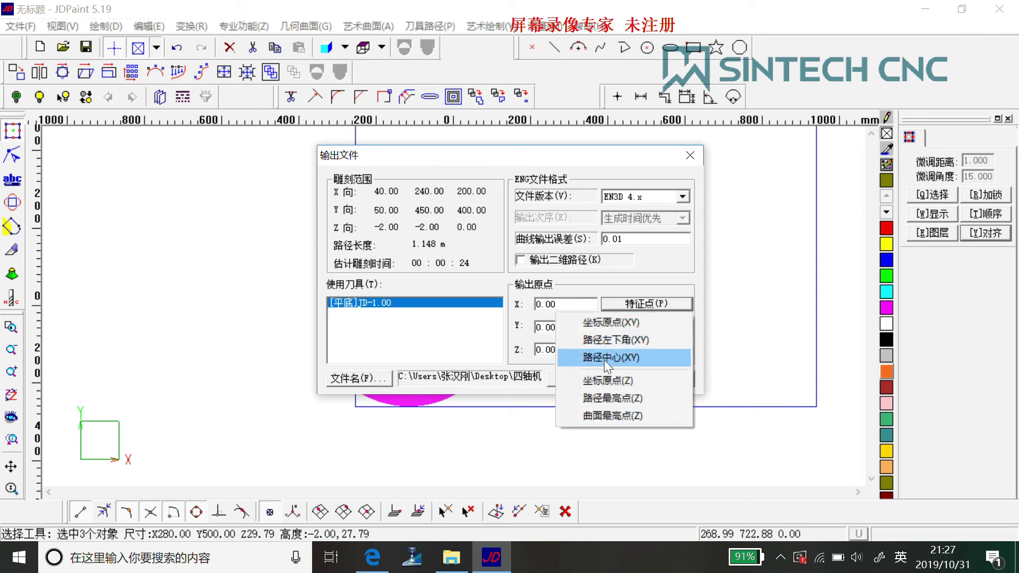
left_click(604, 360)
left_click(642, 307)
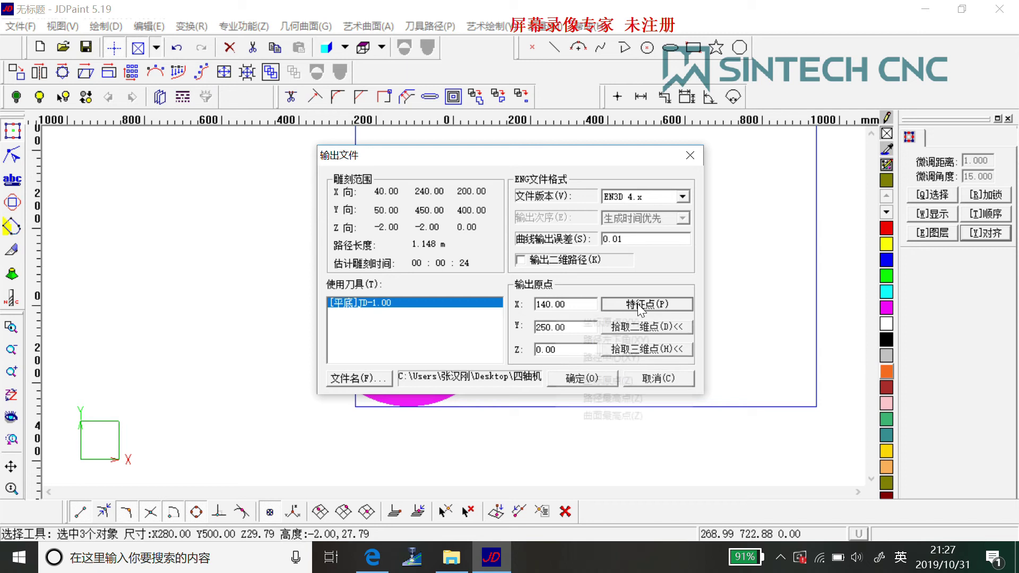
left_click(606, 400)
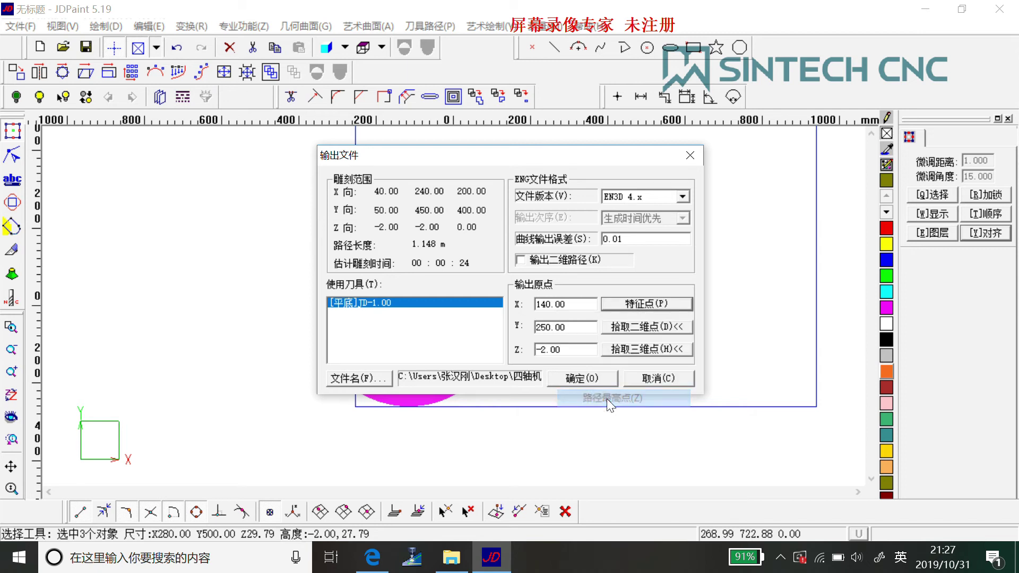
left_click(586, 379)
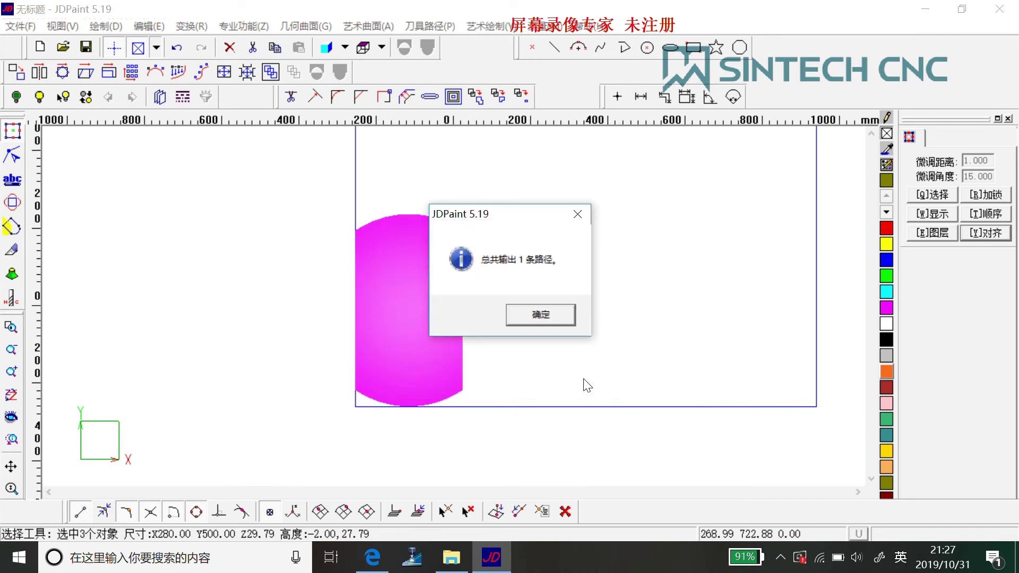
left_click(550, 318)
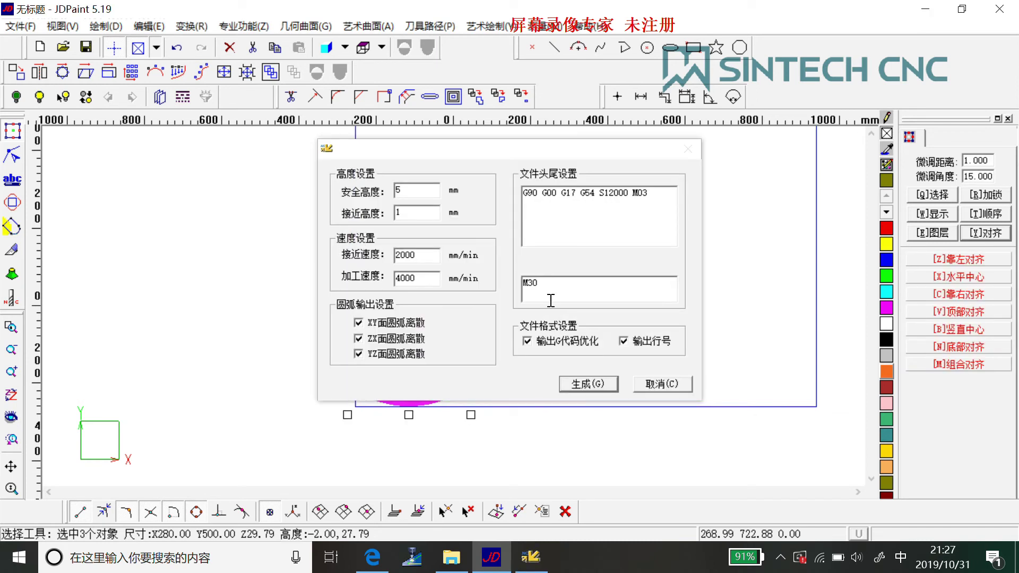
Set the safe height (安全高度) to 10 mm and generate the NC file.
double_click(407, 190)
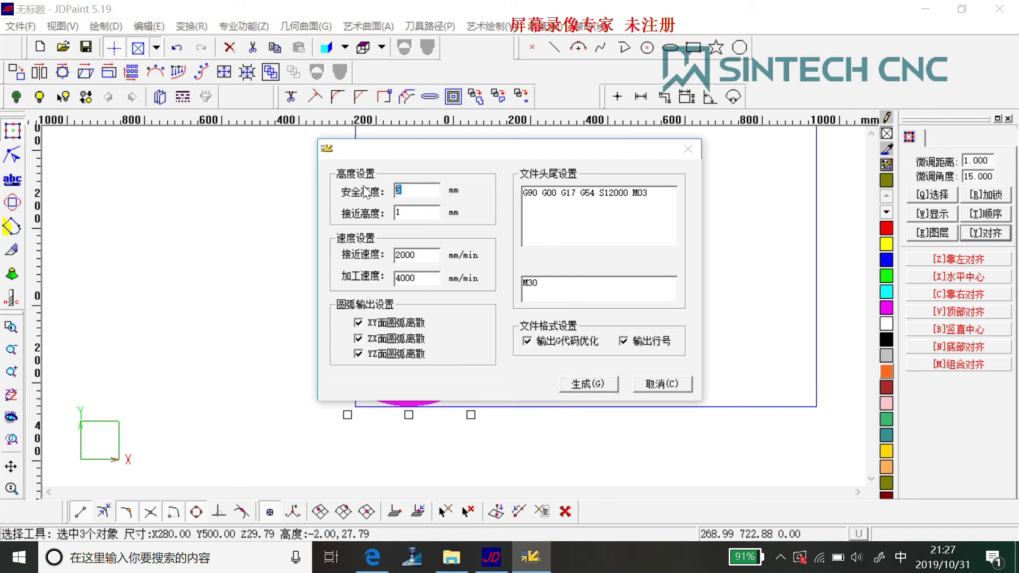
type("10")
left_click(595, 388)
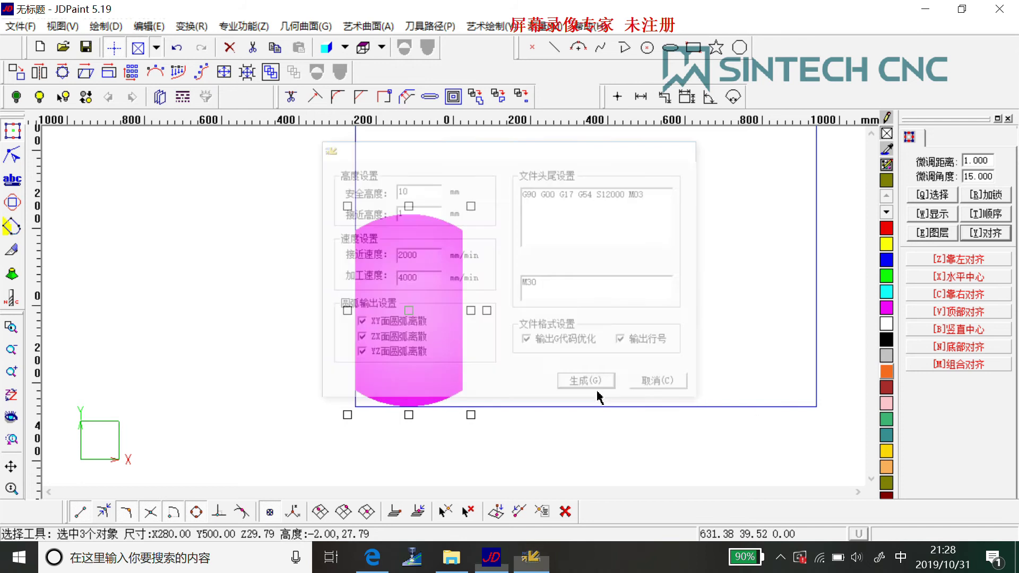
left_click(577, 318)
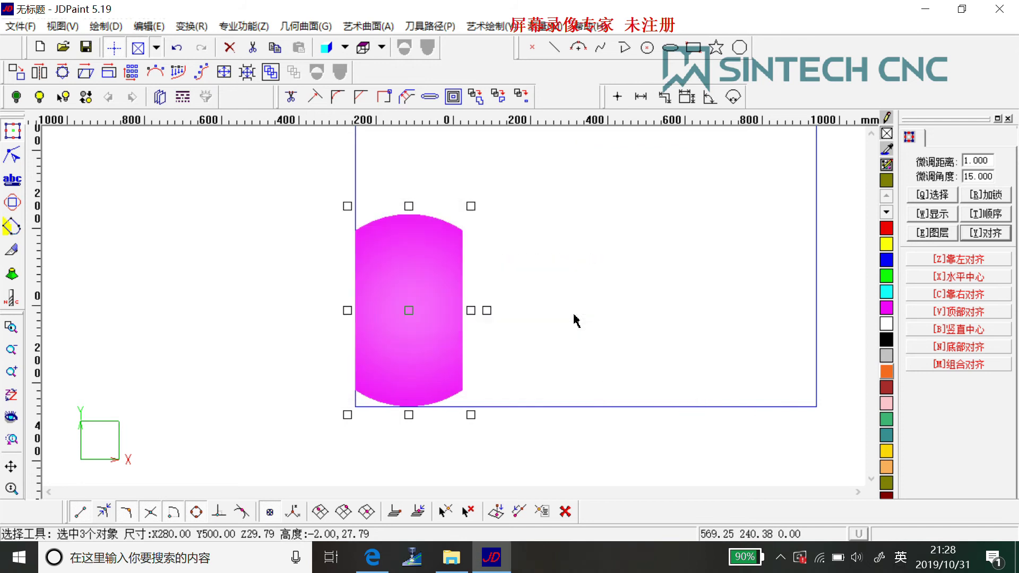
Switch to the desktop, open the 四轴机器资料 folder and open 视频演示文件.nc in Notepad.
left_click(922, 10)
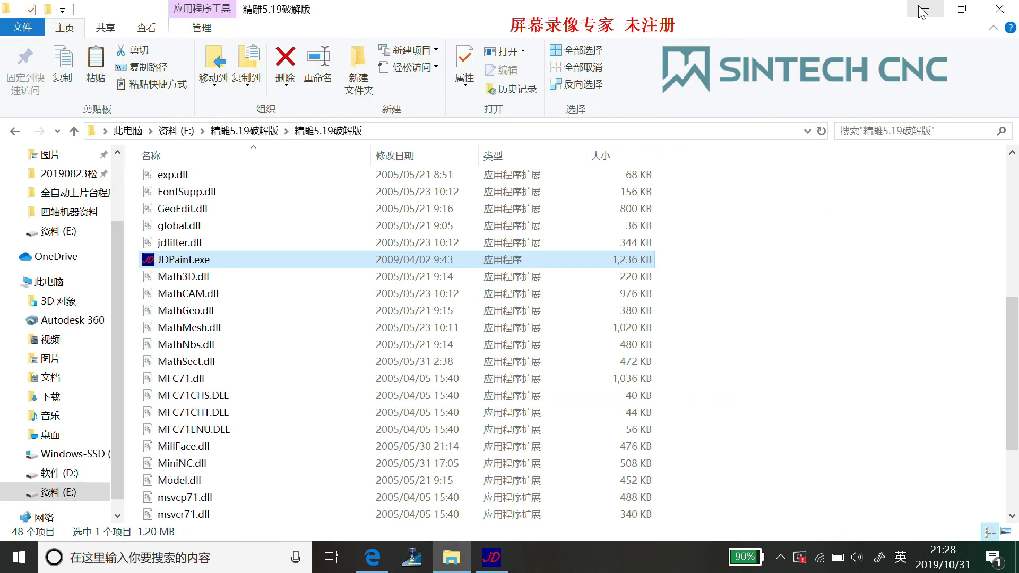
left_click(923, 10)
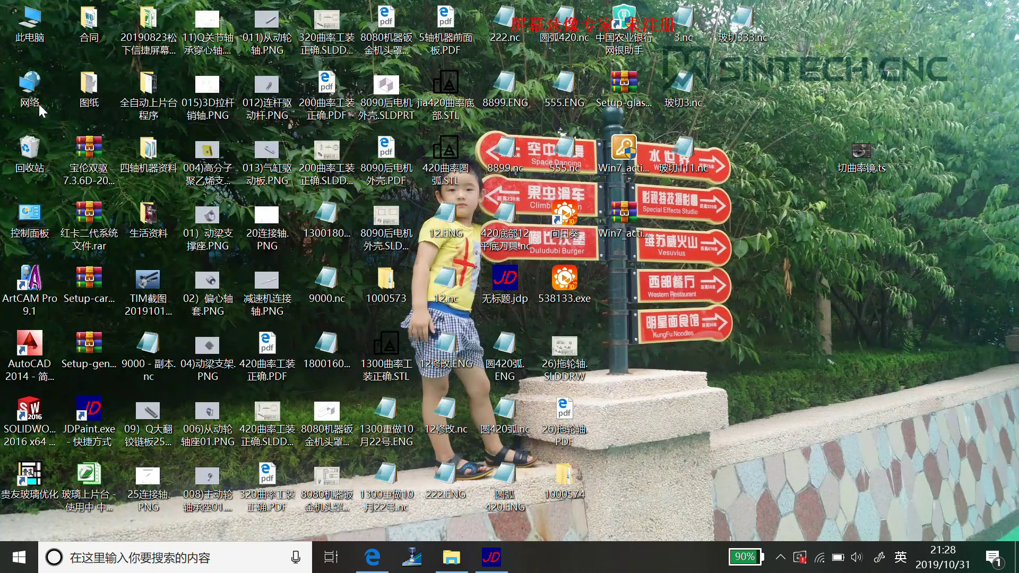
double_click(142, 159)
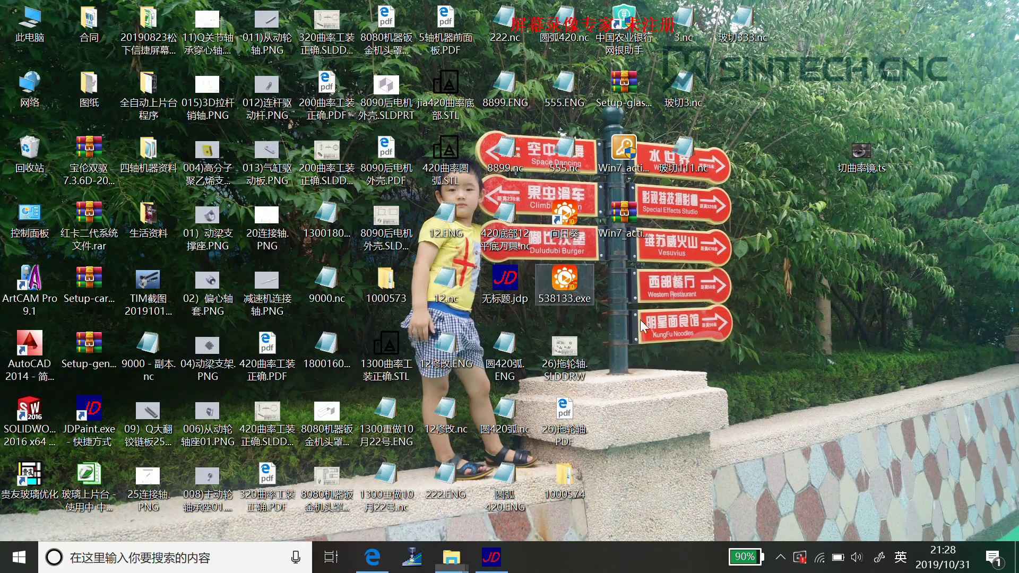
scroll(734, 458, "down", 5)
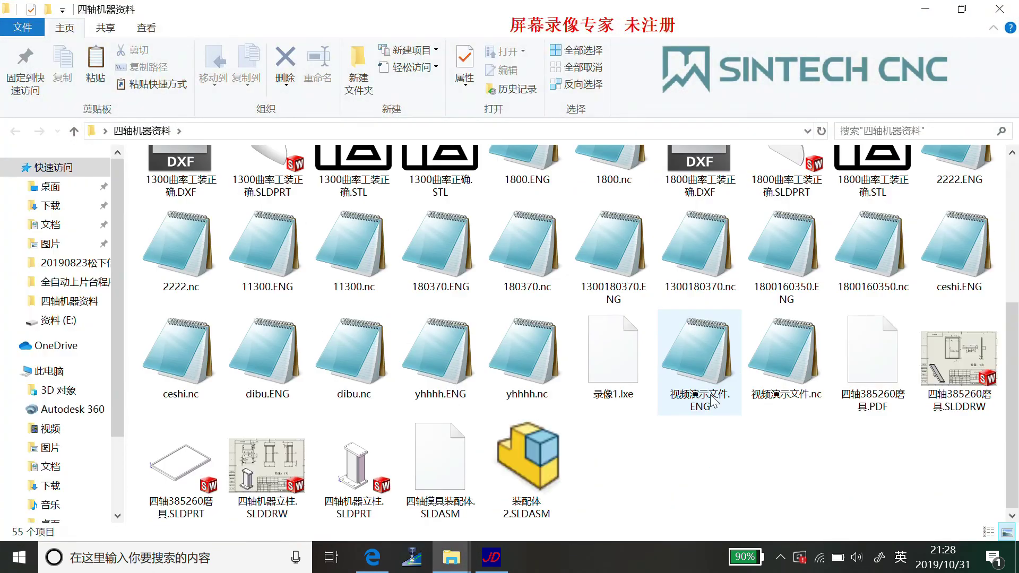
double_click(786, 362)
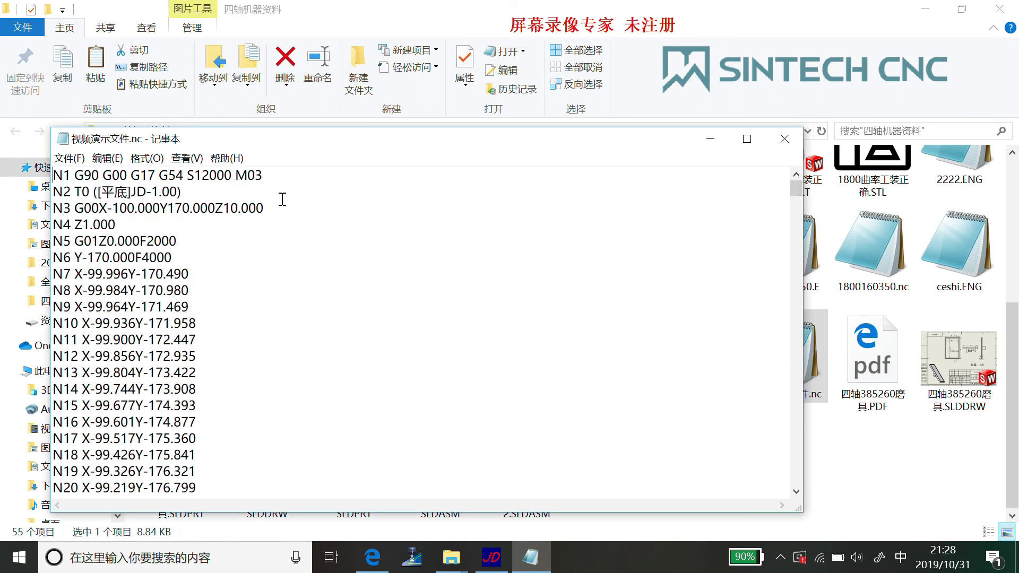
Look through the G-code lines of 视频演示文件.nc, then close the file and its folder.
scroll(232, 291, "down", 20)
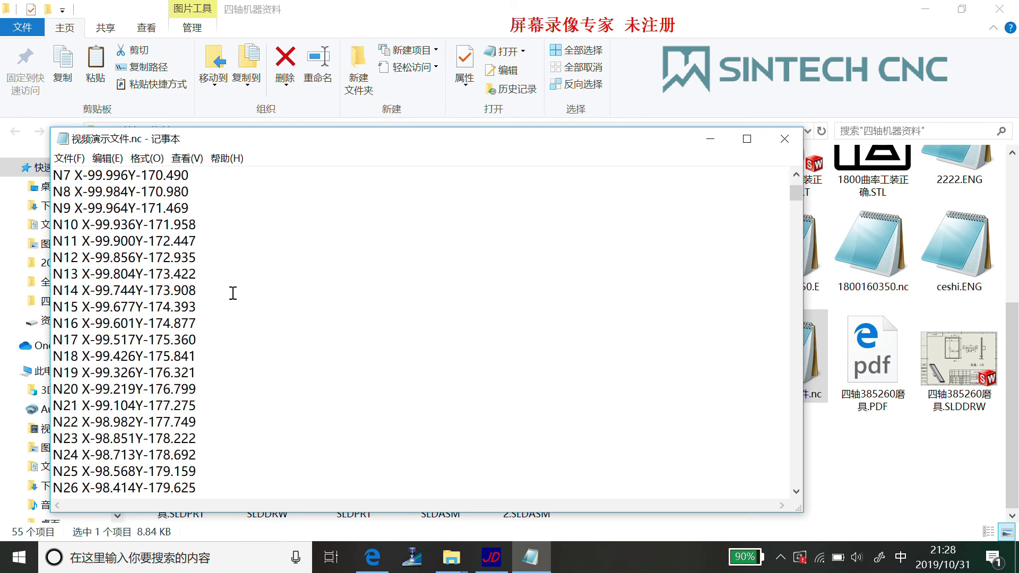
scroll(228, 310, "up", 19)
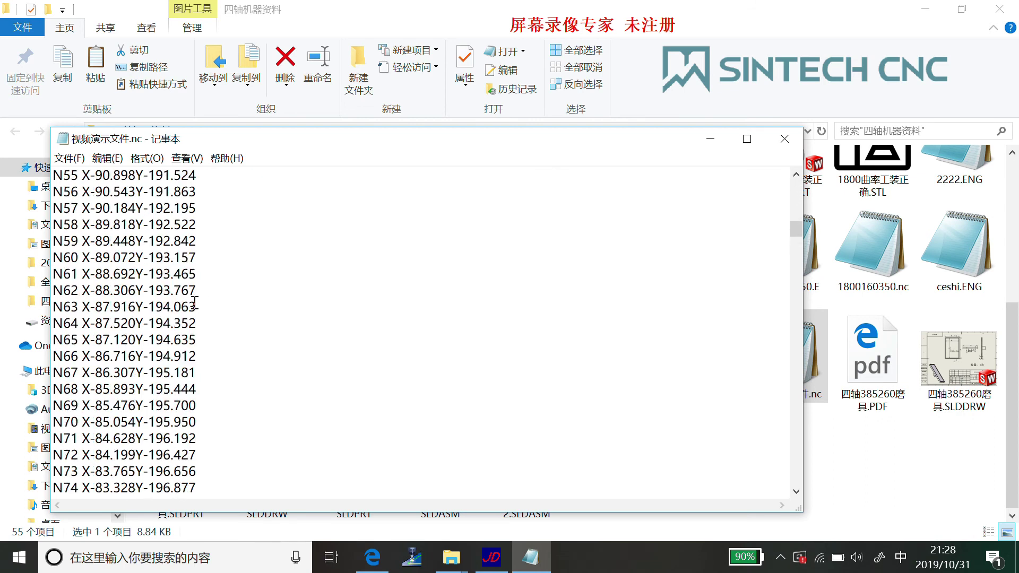
scroll(195, 298, "up", 3)
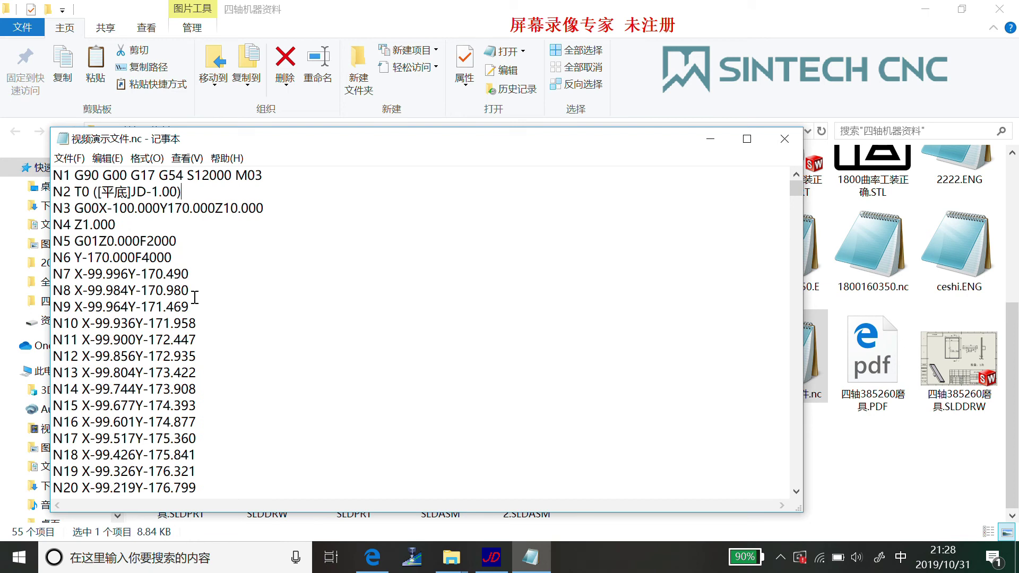
scroll(196, 298, "down", 18)
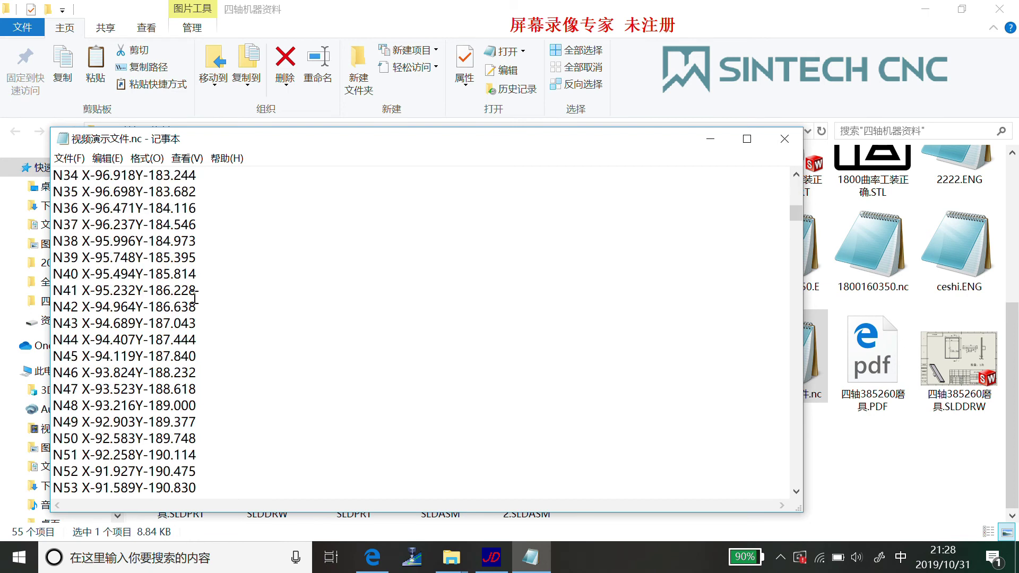
left_click_drag(796, 232, 797, 139)
left_click(789, 140)
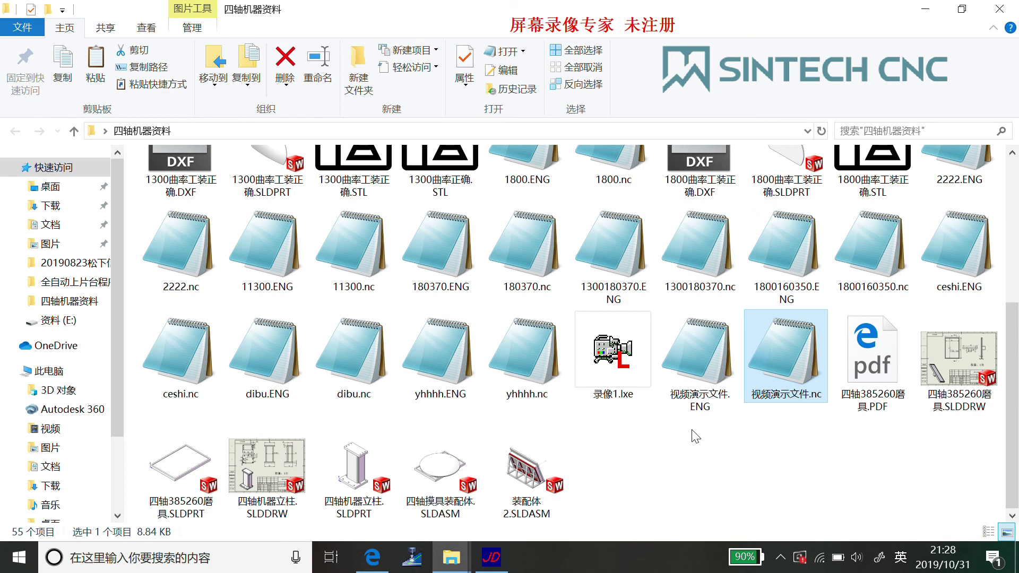
left_click(1005, 10)
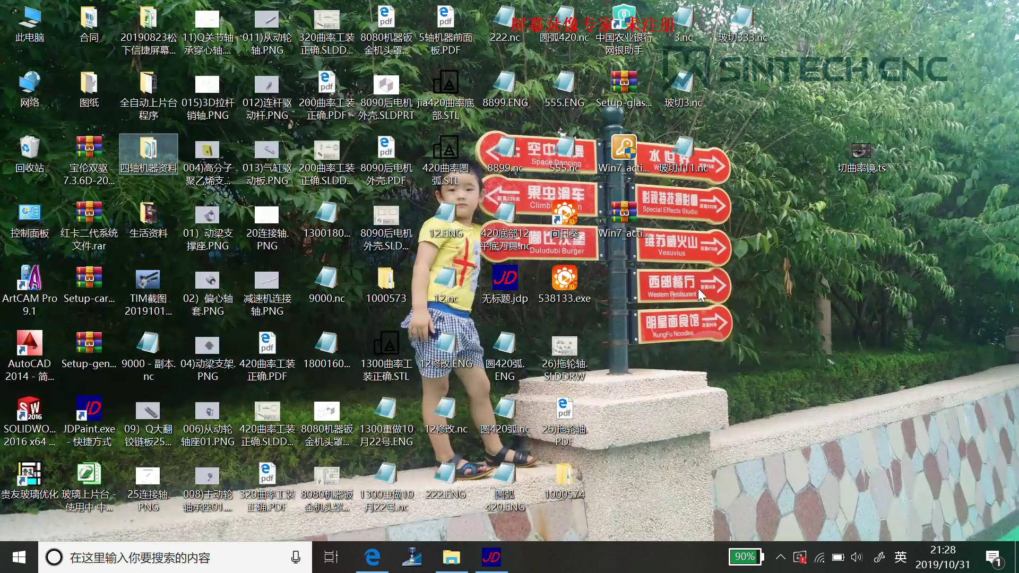
Launch NC Viewer from its folder on the 资料 (E:) drive.
left_click(18, 557)
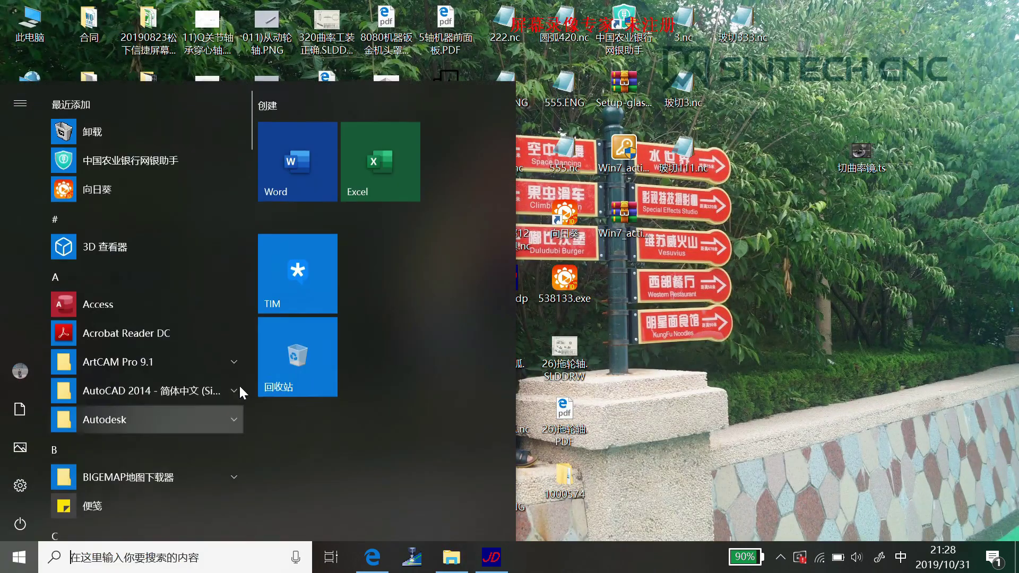
left_click(620, 463)
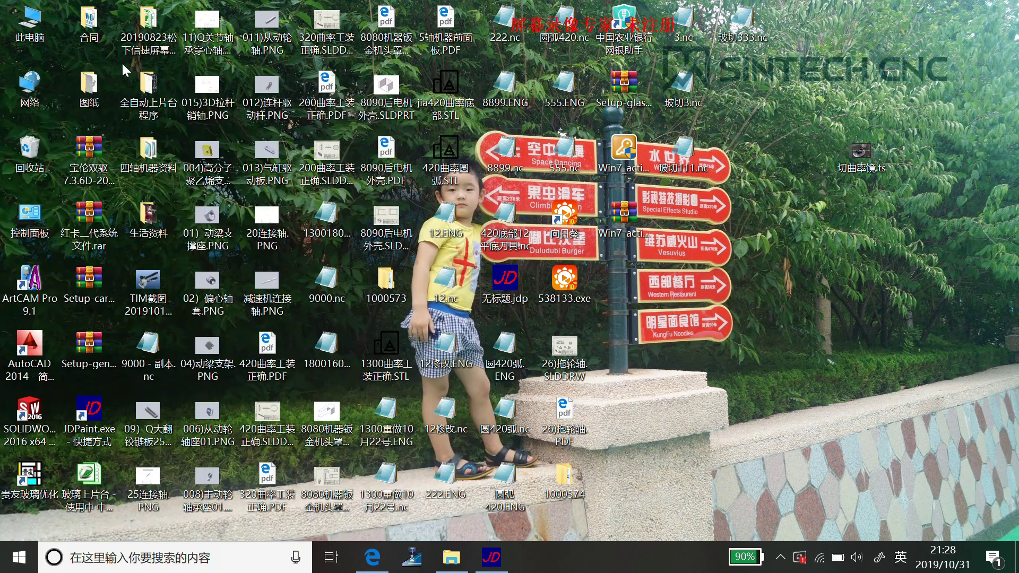
double_click(30, 24)
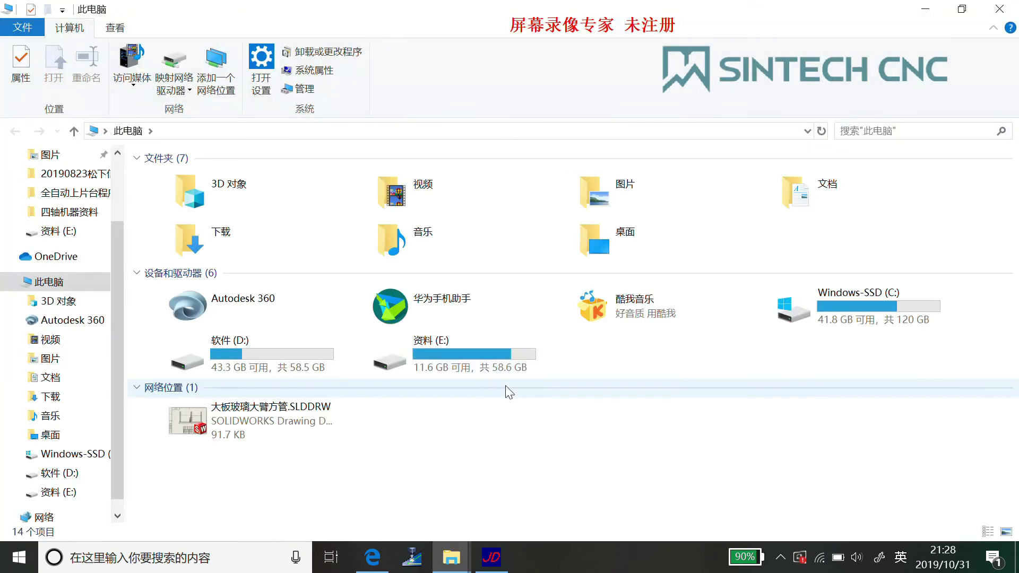
double_click(476, 365)
double_click(353, 332)
double_click(378, 203)
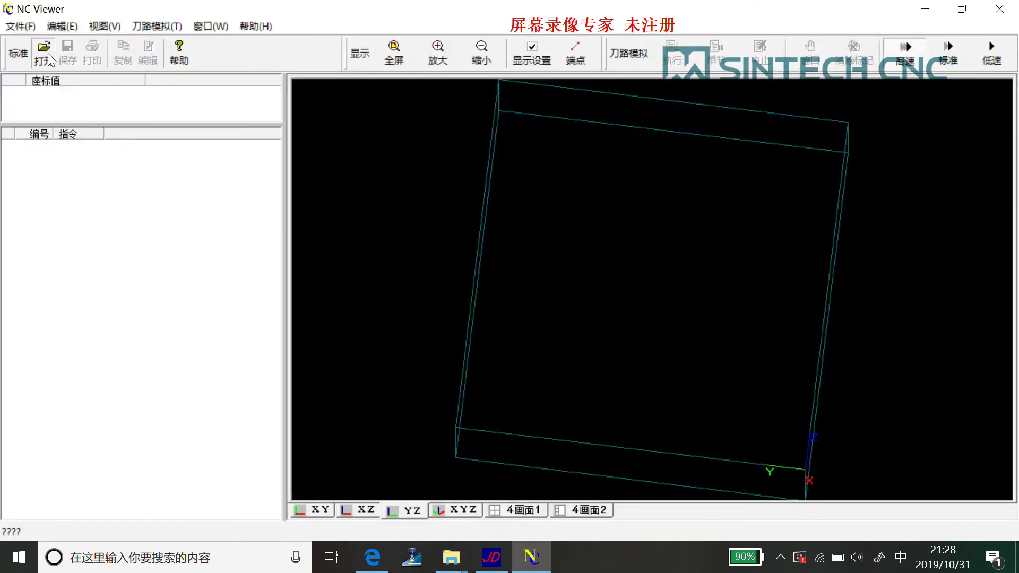
Load 视频演示文件.nc from the desktop's 四轴机器资料 folder into NC Viewer.
left_click(44, 53)
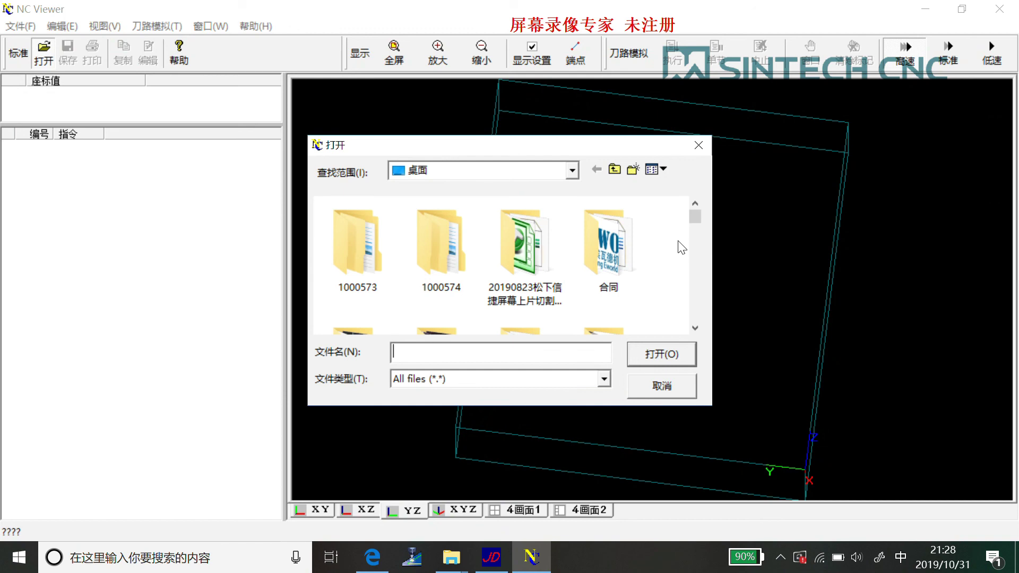
left_click(695, 329)
left_click(693, 328)
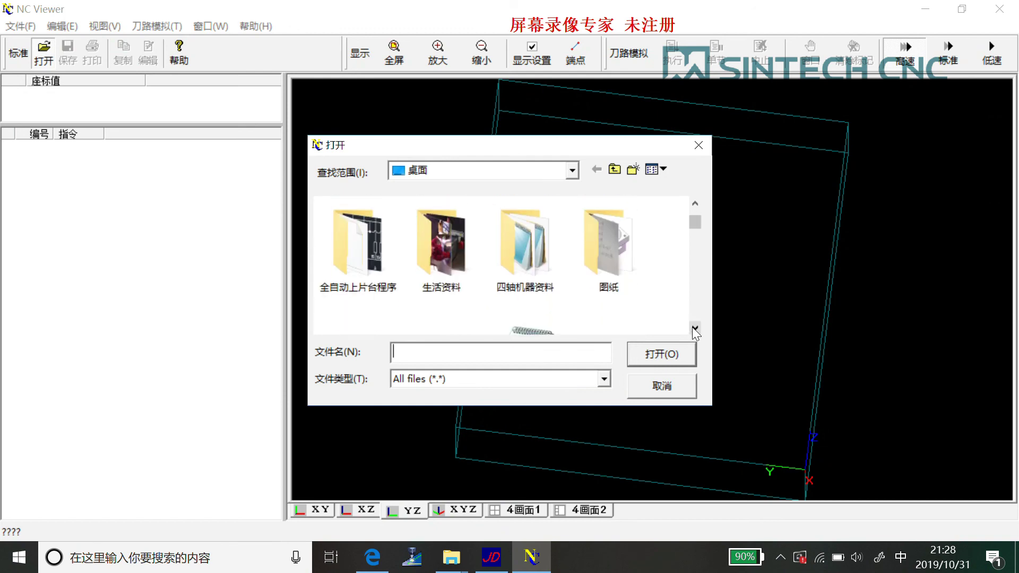
double_click(549, 269)
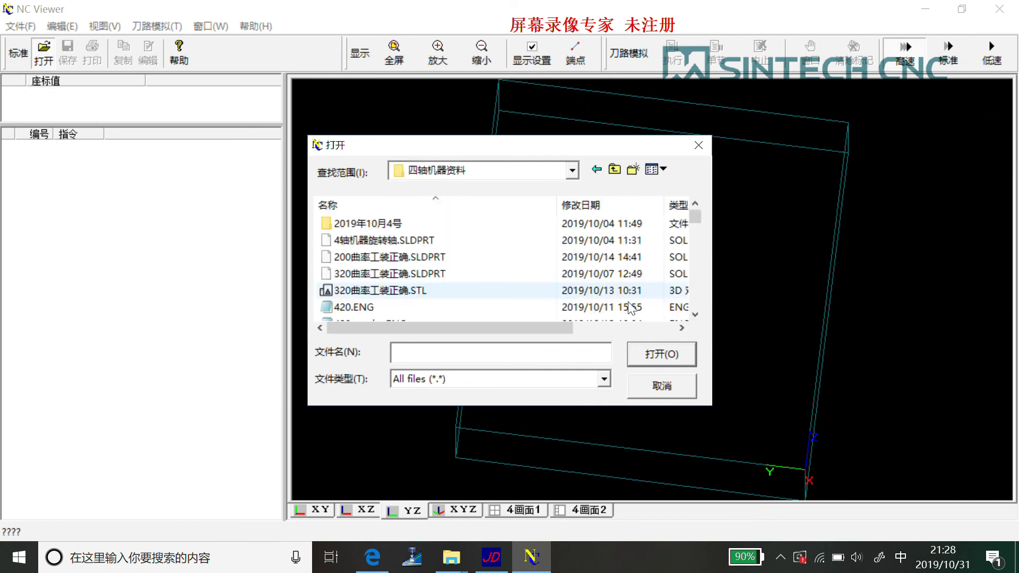
left_click(696, 317)
left_click(697, 317)
left_click(697, 317)
left_click(696, 317)
left_click(697, 317)
left_click(696, 317)
left_click(697, 317)
left_click(697, 316)
left_click(697, 317)
left_click(697, 317)
left_click(696, 317)
left_click(697, 317)
left_click(696, 317)
left_click(697, 317)
left_click(696, 317)
left_click(697, 317)
left_click(696, 317)
left_click(696, 317)
left_click(697, 317)
left_click(696, 317)
left_click(697, 317)
left_click(697, 317)
left_click(696, 317)
left_click(696, 317)
left_click(696, 317)
left_click(696, 317)
left_click(696, 317)
left_click(697, 317)
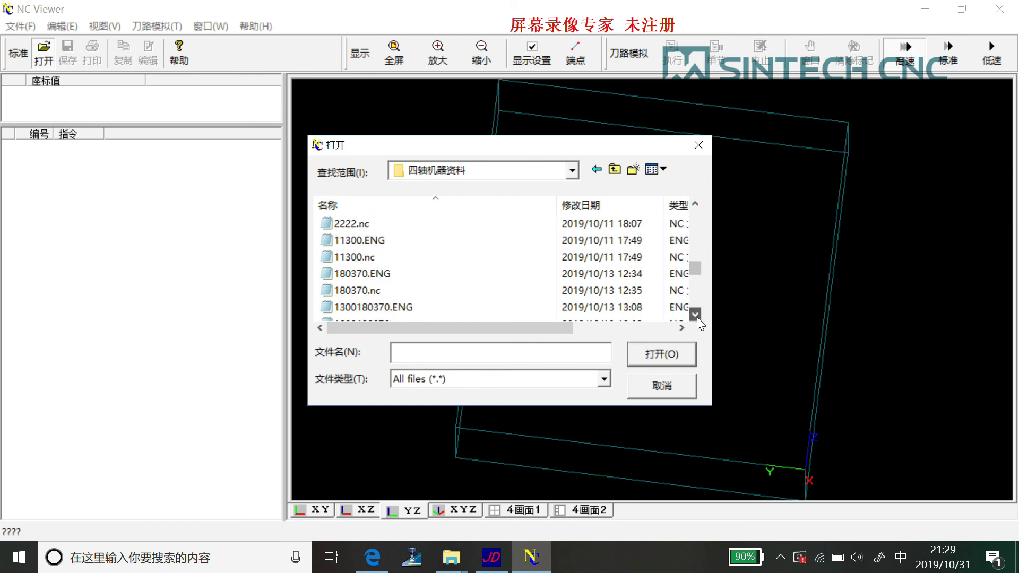
left_click(697, 316)
left_click(696, 317)
left_click(697, 317)
left_click(696, 317)
left_click(697, 317)
left_click(697, 316)
left_click(696, 317)
left_click(696, 316)
left_click(696, 317)
left_click(697, 317)
left_click(372, 307)
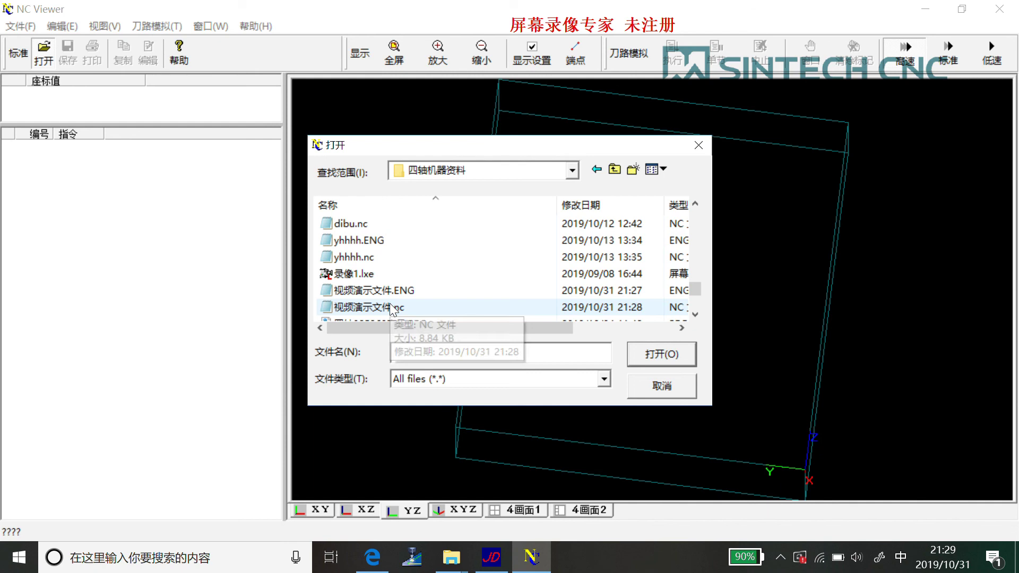
left_click(667, 359)
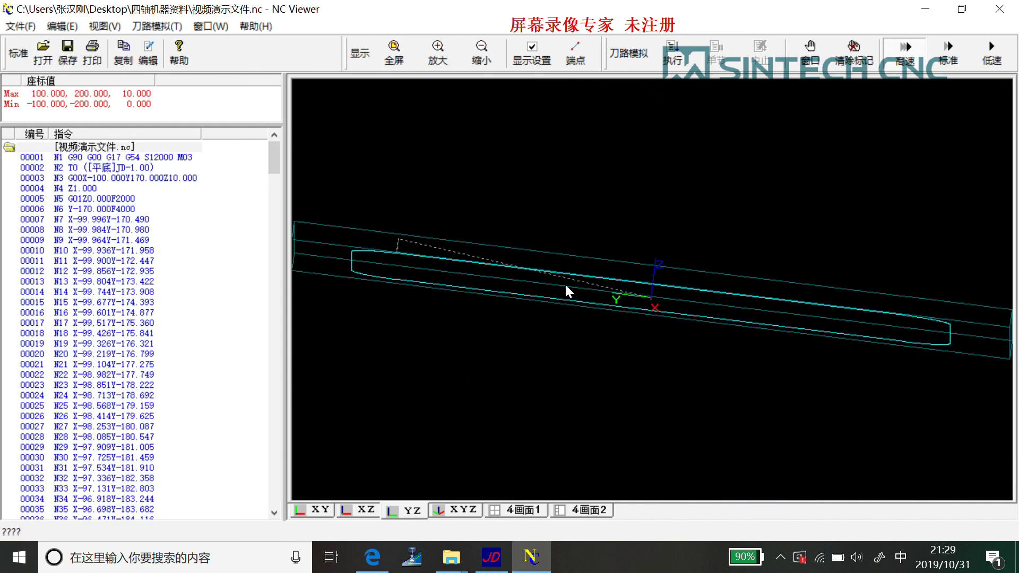